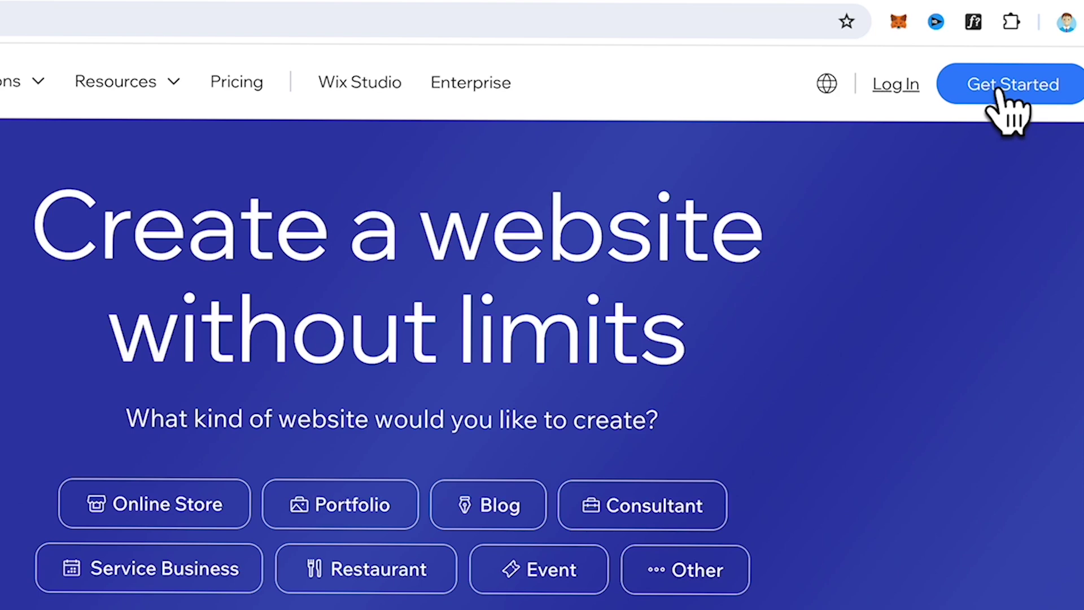
- Start a new site without AI and go through the store setup questions on name, online presence and products
click(999, 91)
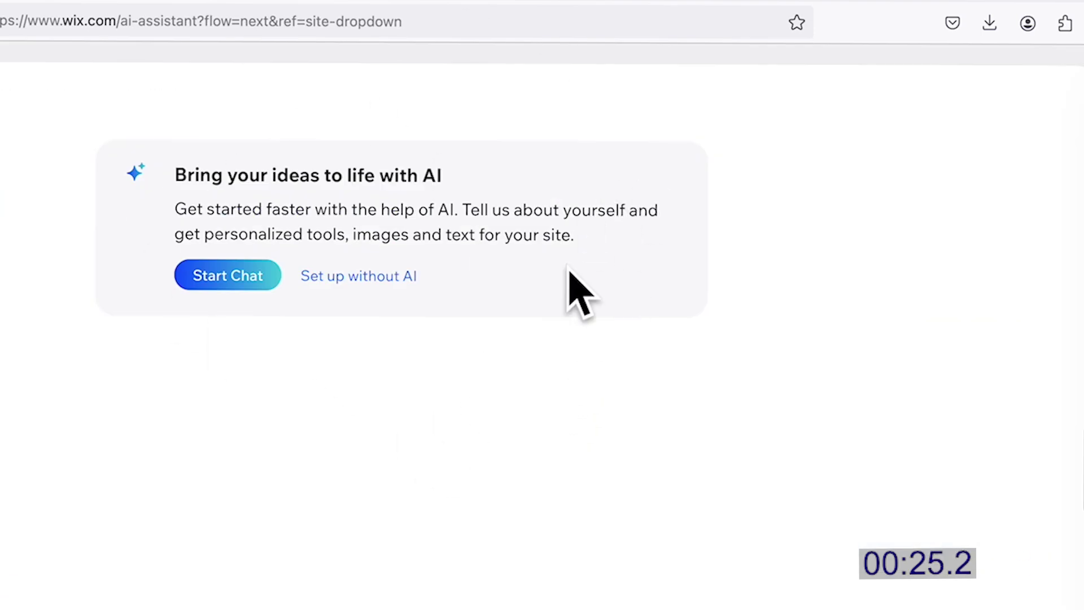
click(390, 281)
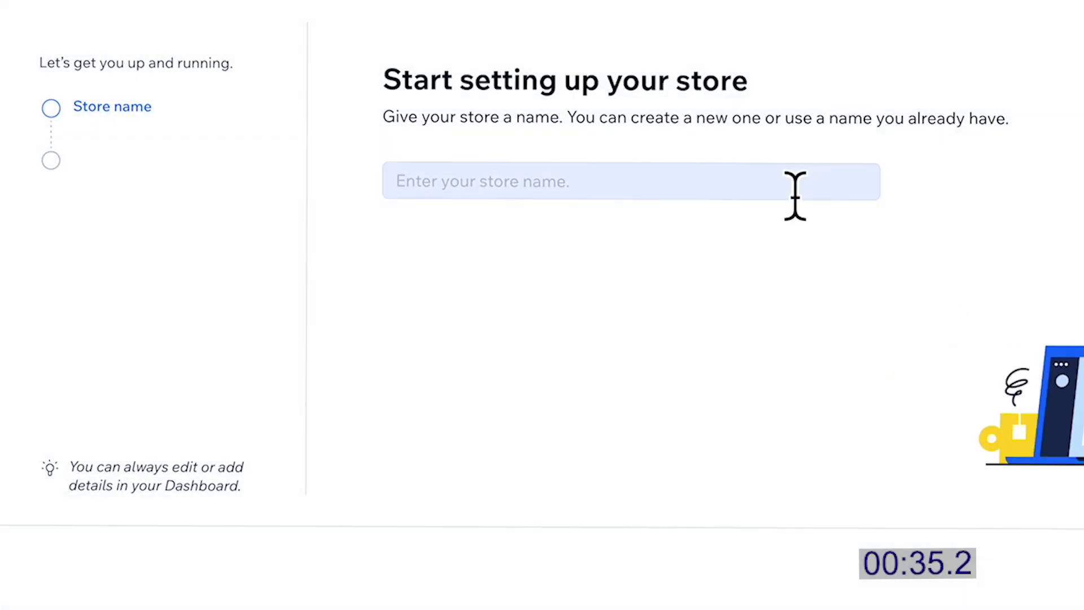
click(613, 203)
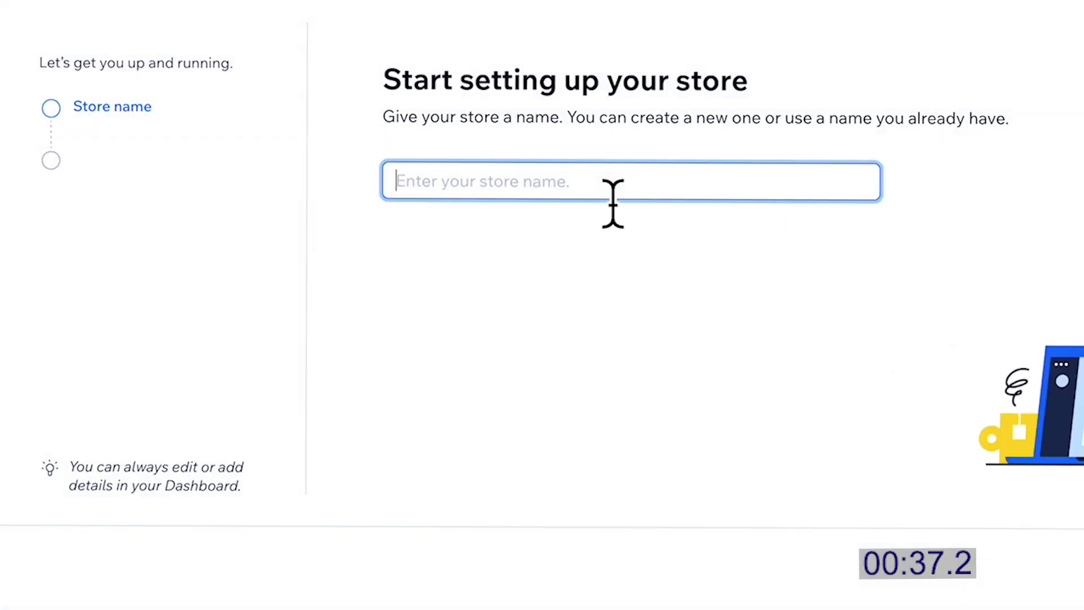
key(Return)
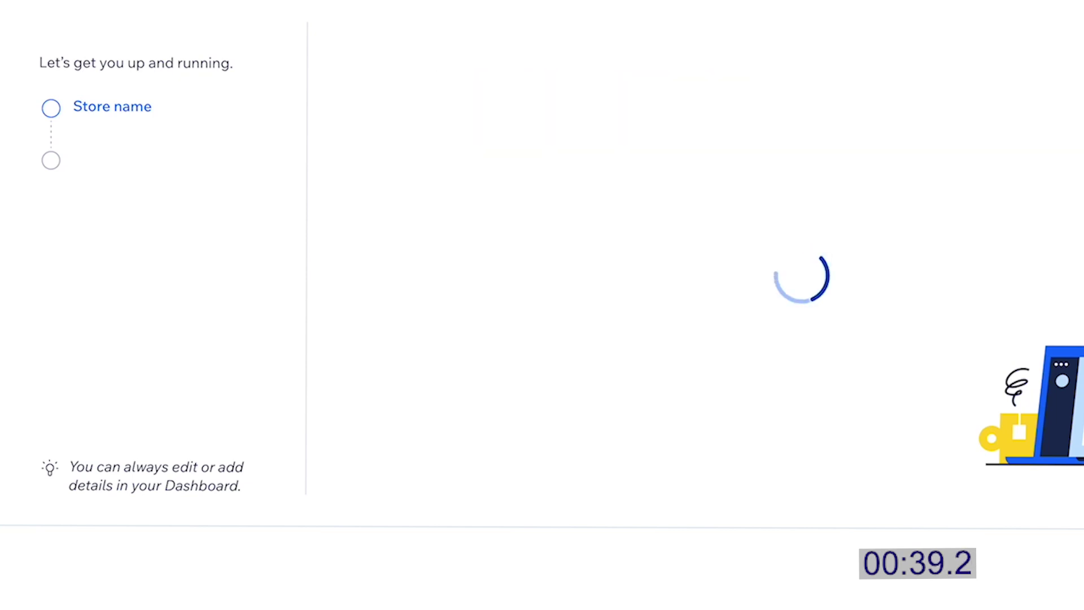
click(541, 214)
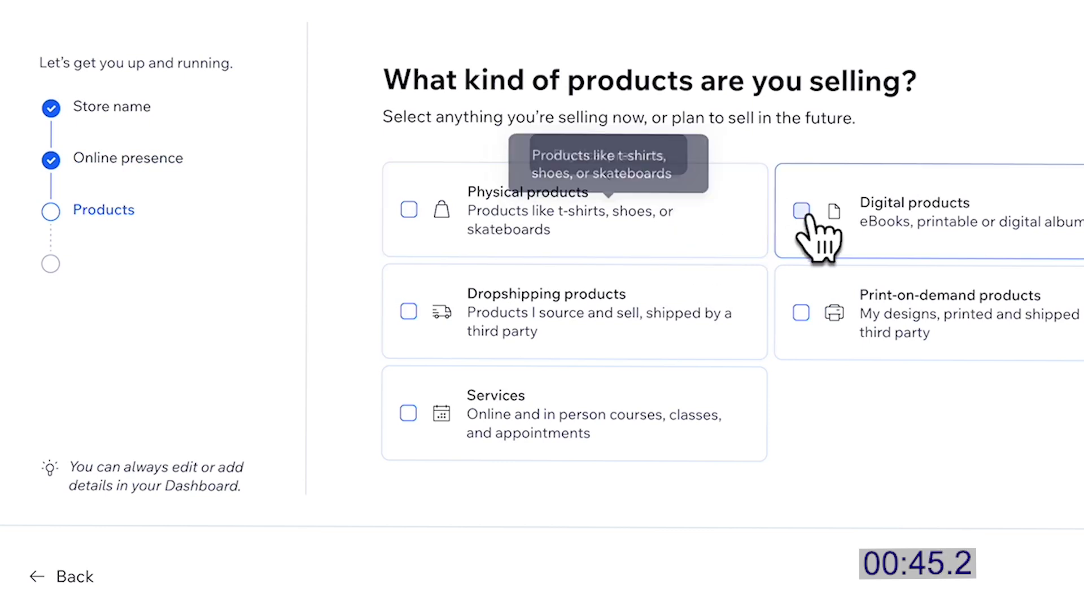
click(635, 233)
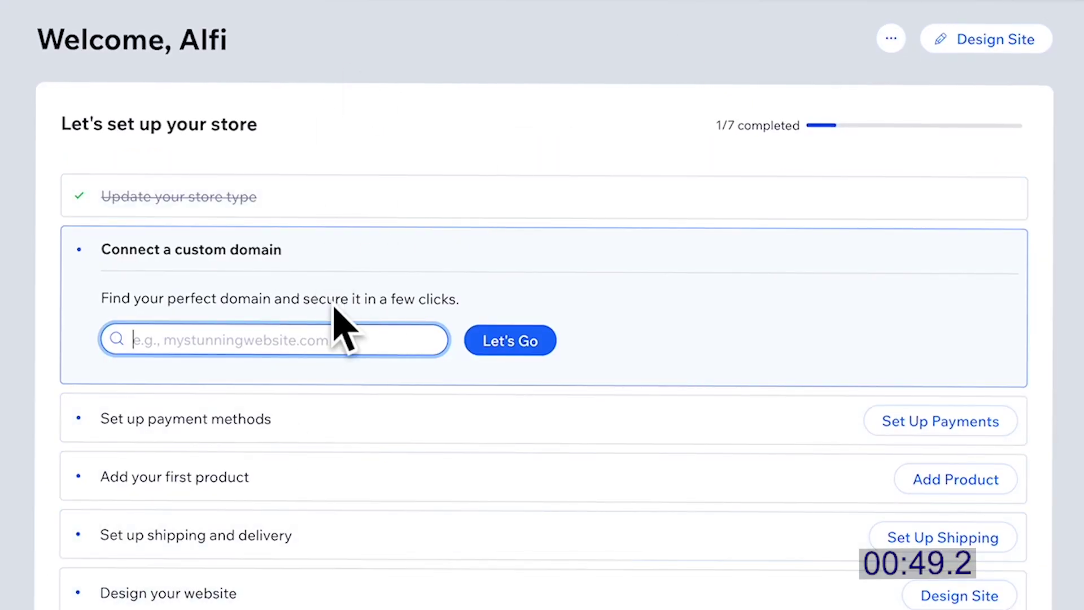
- Choose to design the website from a customizable template and browse the eCommerce store templates
click(985, 38)
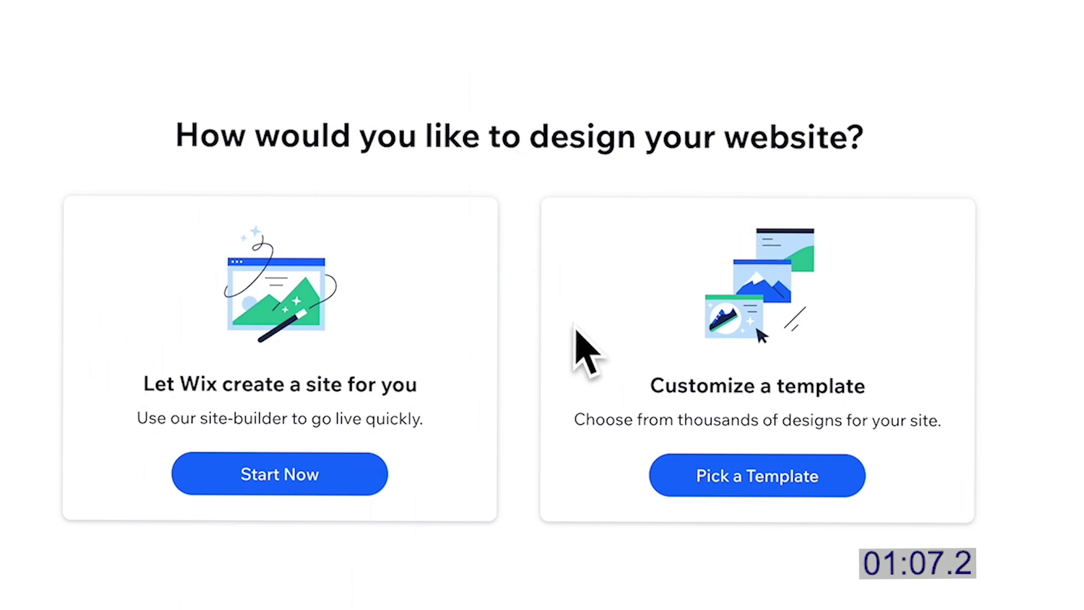
click(802, 489)
scroll(811, 465, down, 4)
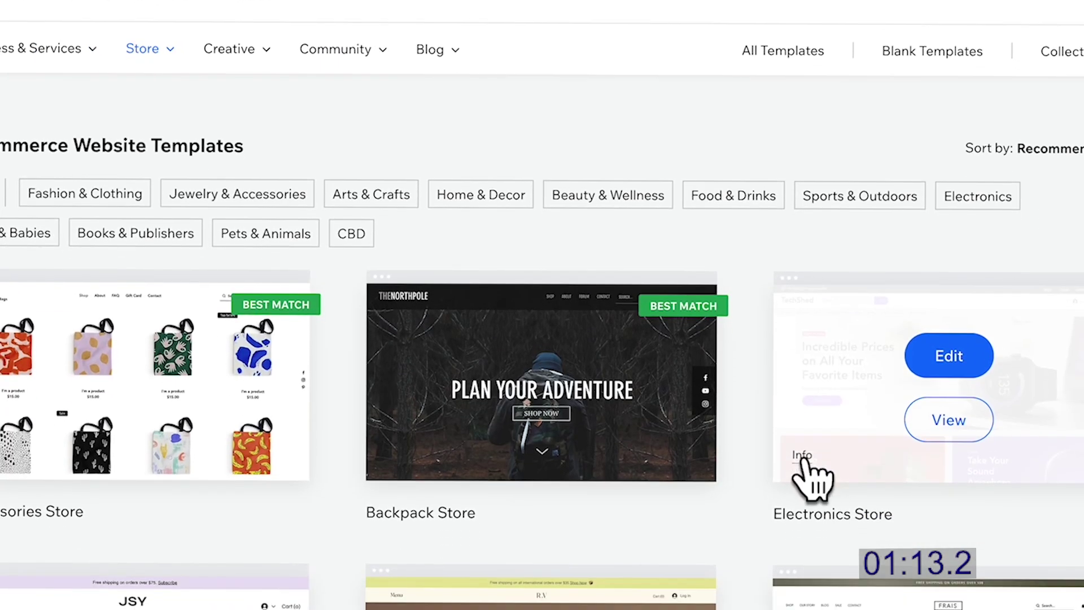
scroll(813, 477, down, 2)
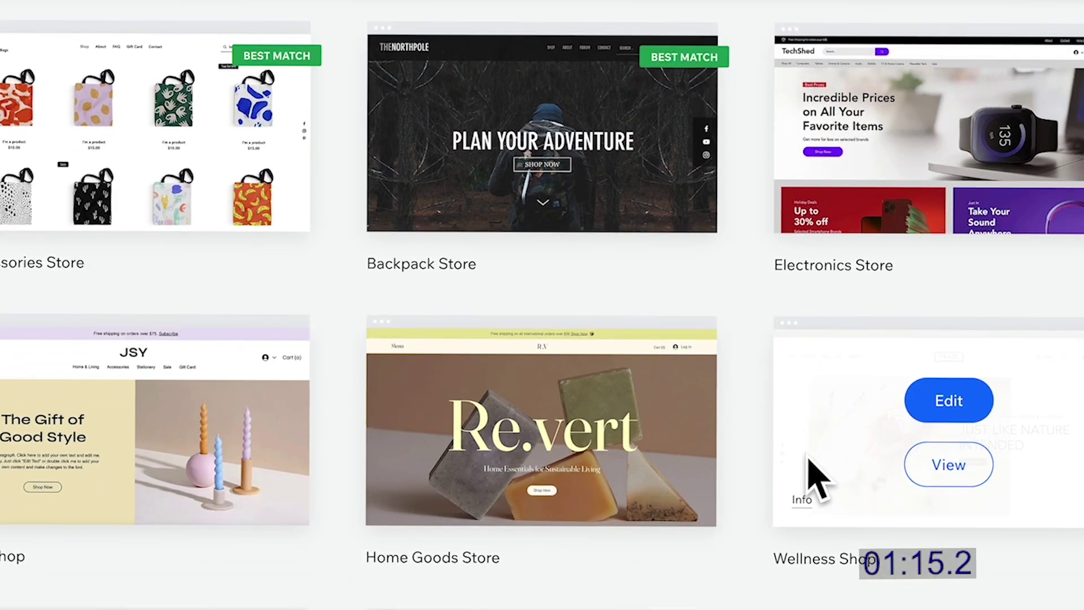
scroll(815, 476, down, 2)
scroll(816, 477, down, 1)
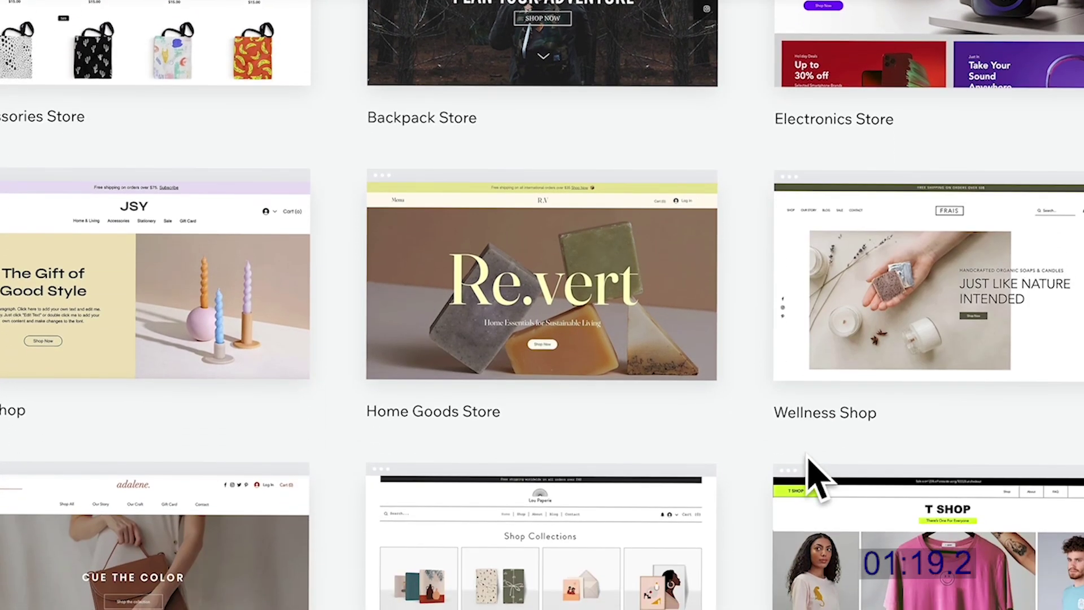
scroll(809, 461, down, 2)
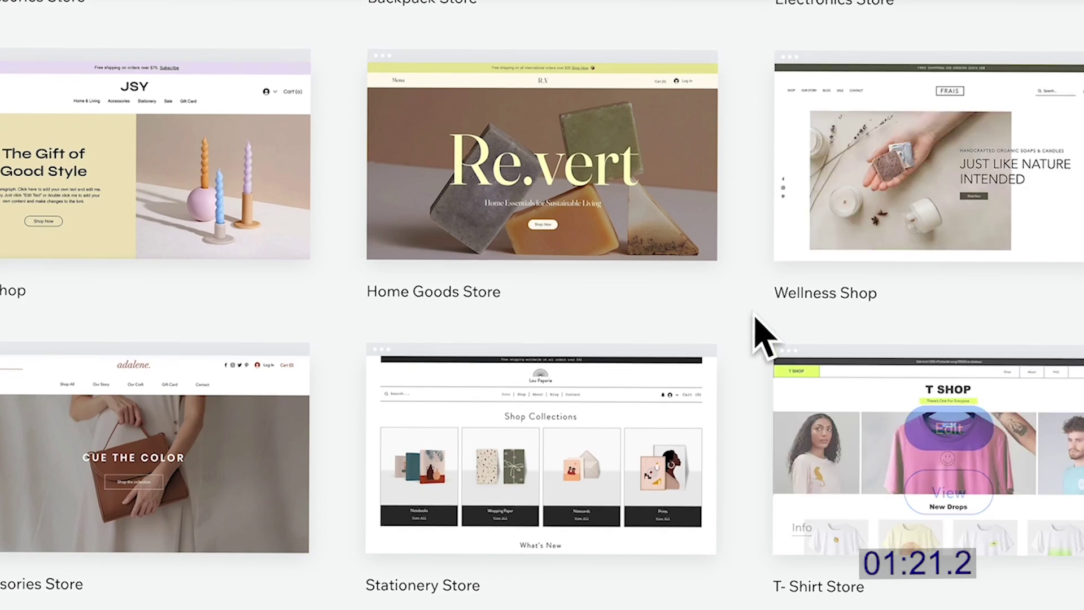
scroll(950, 196, down, 1)
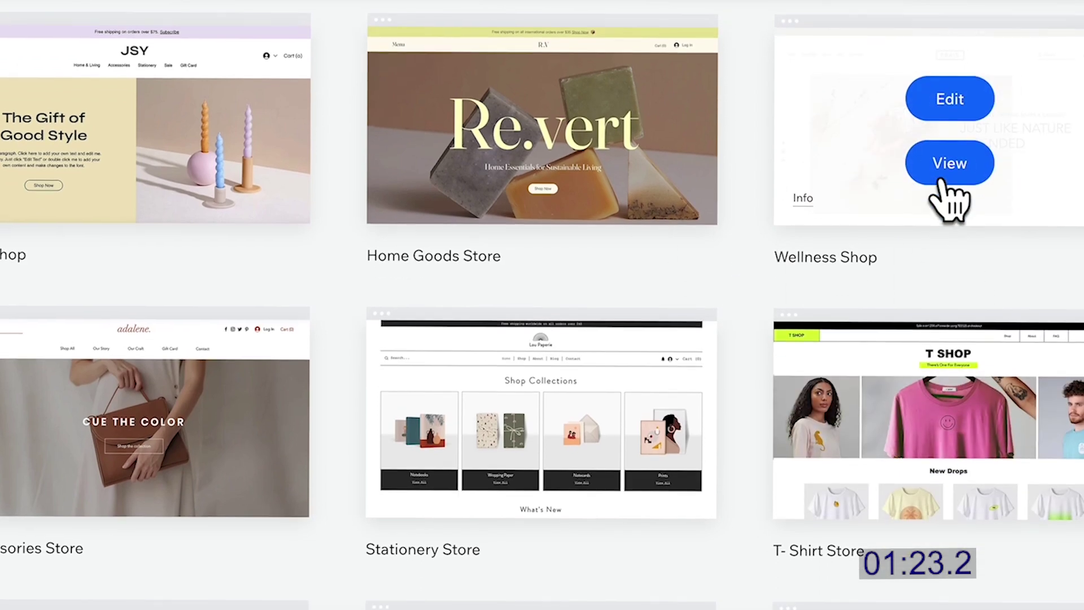
scroll(950, 196, down, 3)
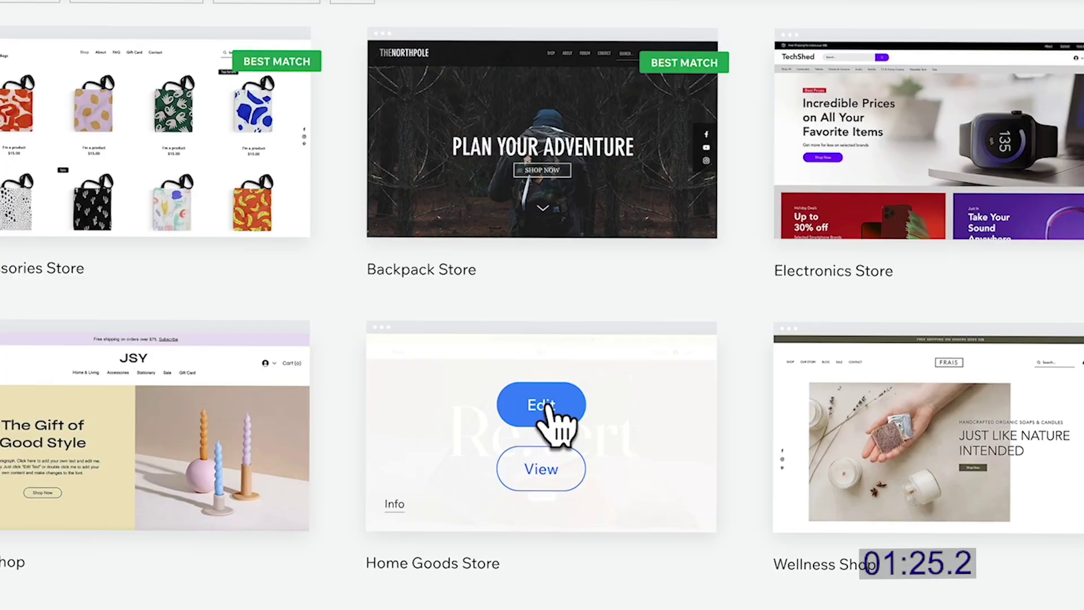
- Preview the Home Goods Store template's home page and open the template for editing
click(537, 477)
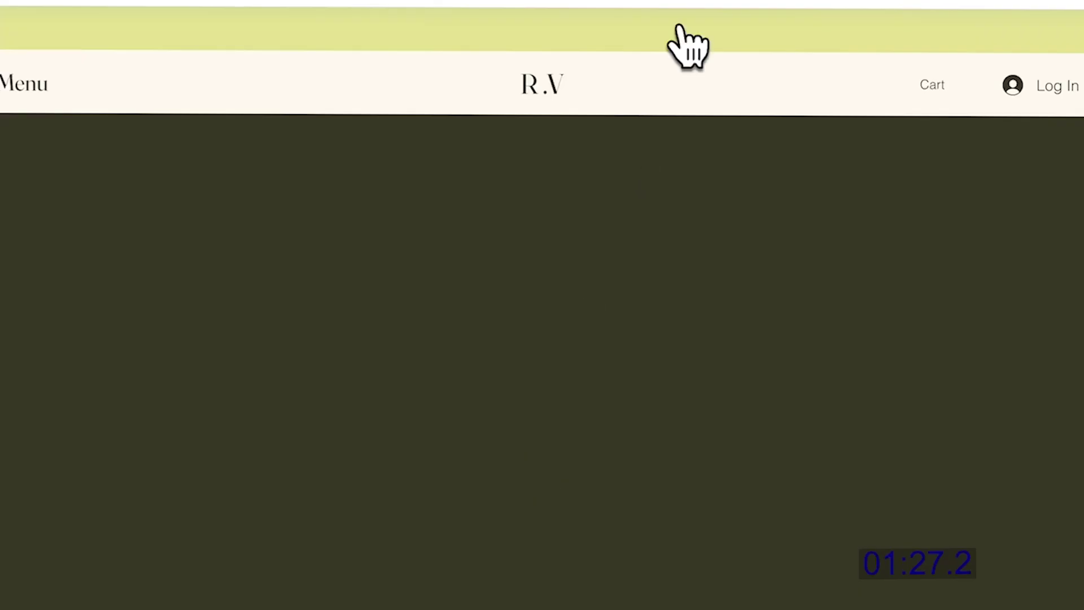
scroll(711, 409, down, 10)
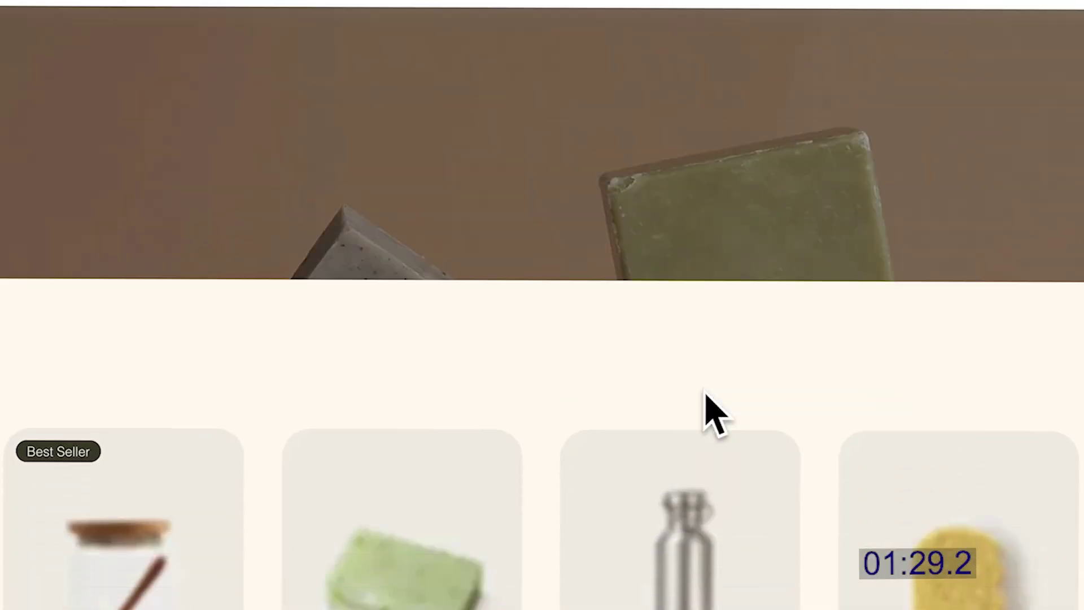
scroll(709, 412, down, 2)
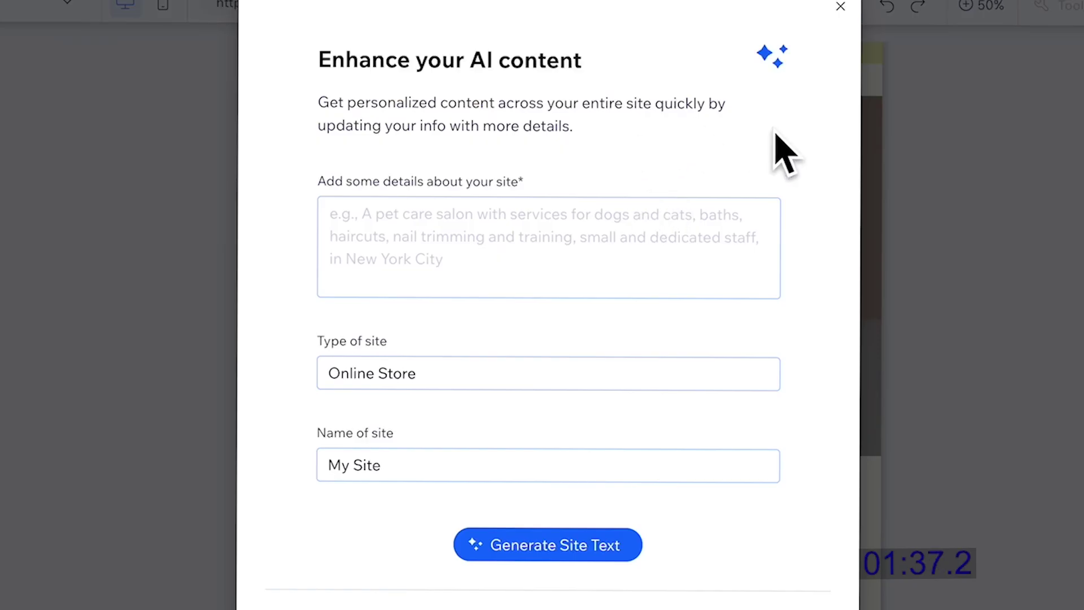
- Enter site details "An online store dedicated to casual lifestyle for the young and trendy. It is the place where you can find quirky designs for the home"
click(583, 247)
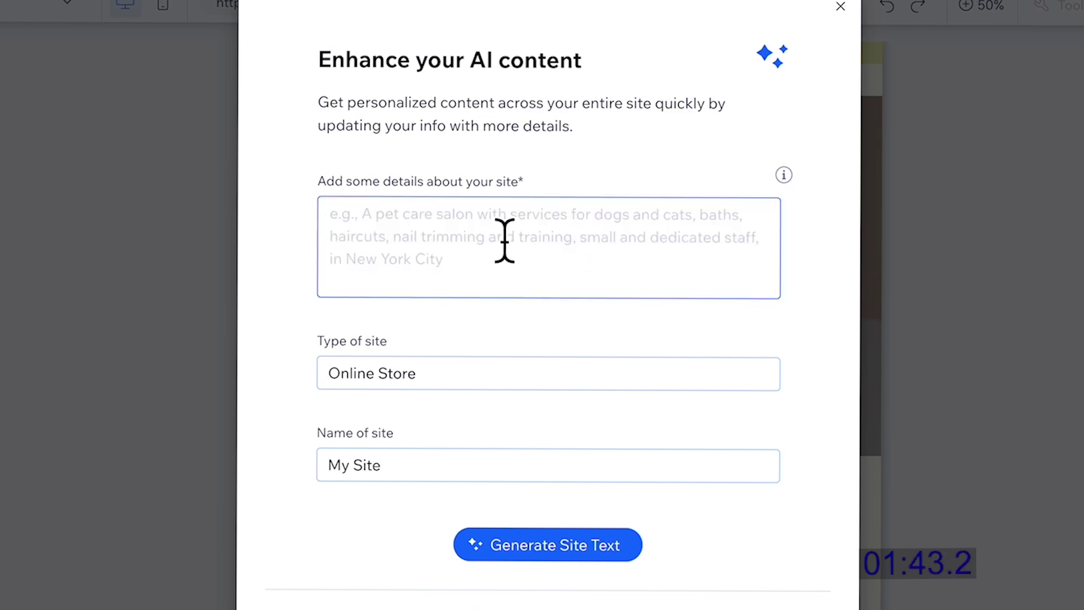
text(An)
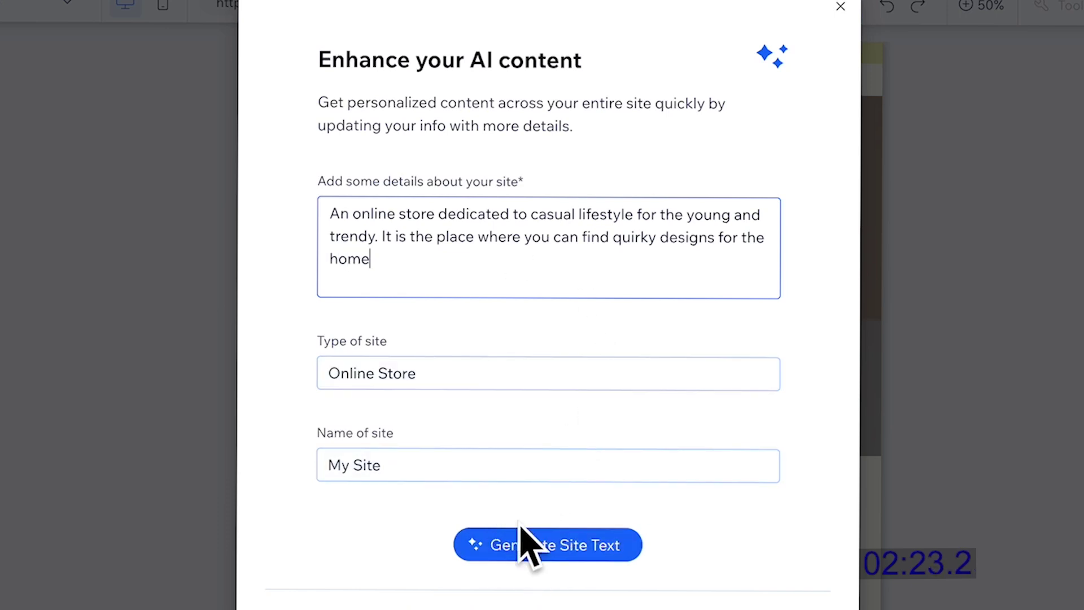
- Name the site "Witty Fun" and generate the AI site text
click(423, 472)
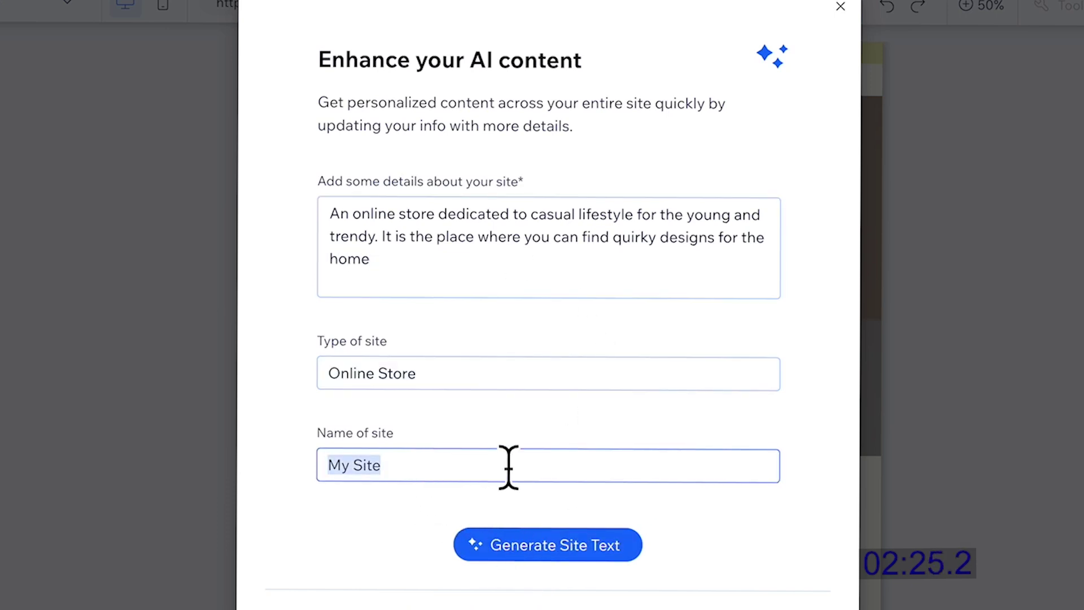
text(Witty Fu)
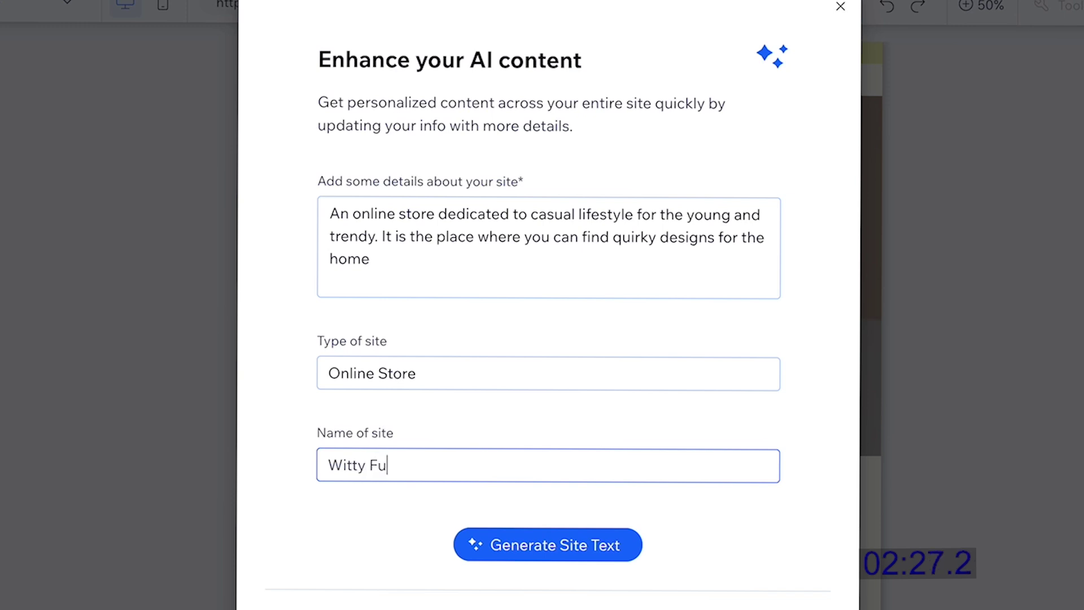
text(n)
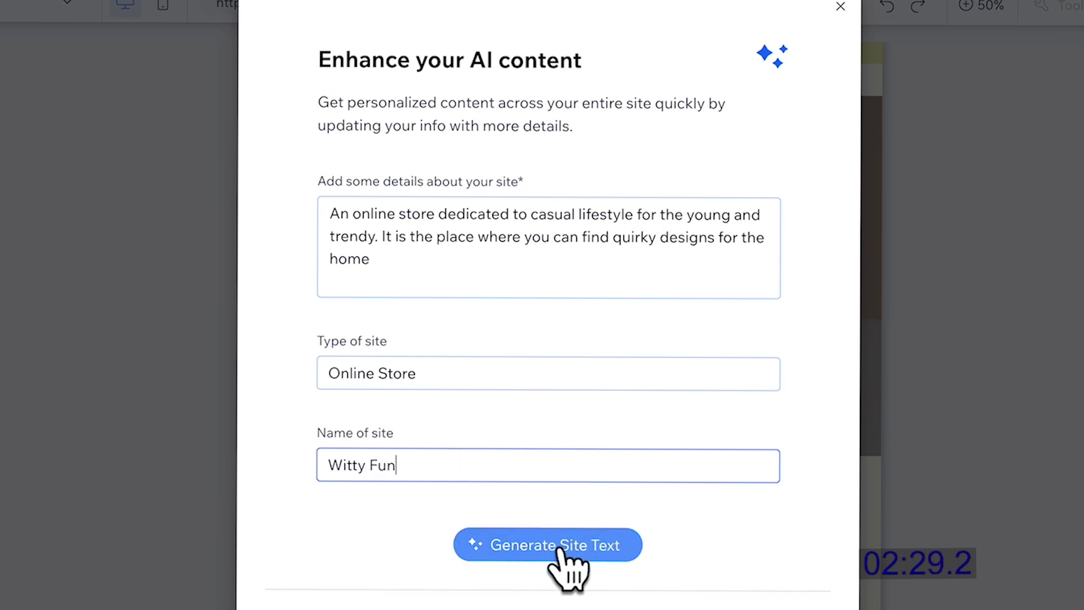
click(556, 546)
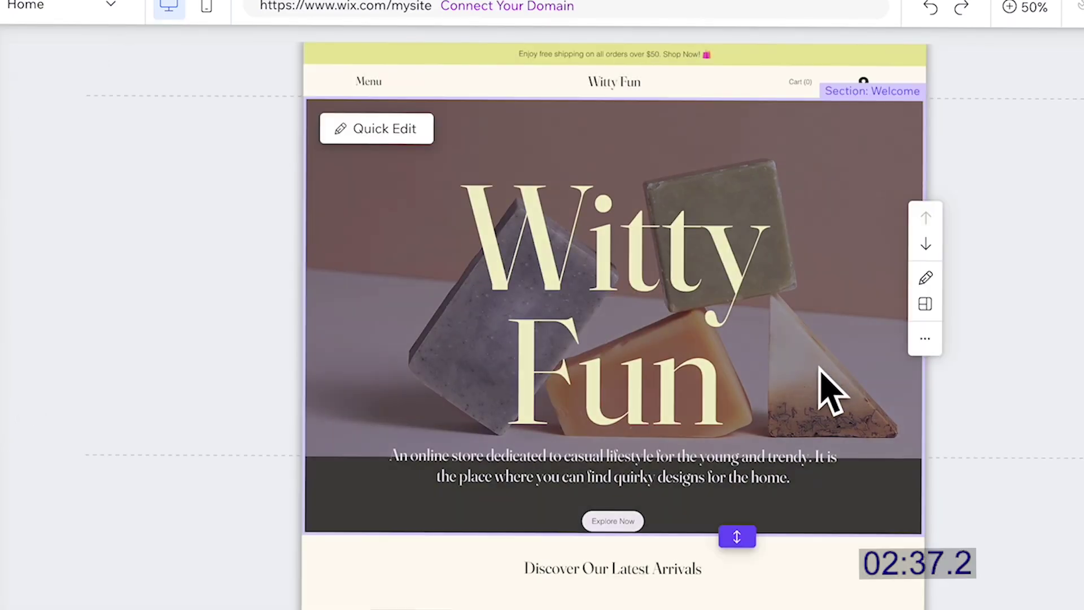
- Add the red HELLO text mask element to the welcome section of the home page
scroll(828, 387, down, 2)
scroll(862, 475, down, 5)
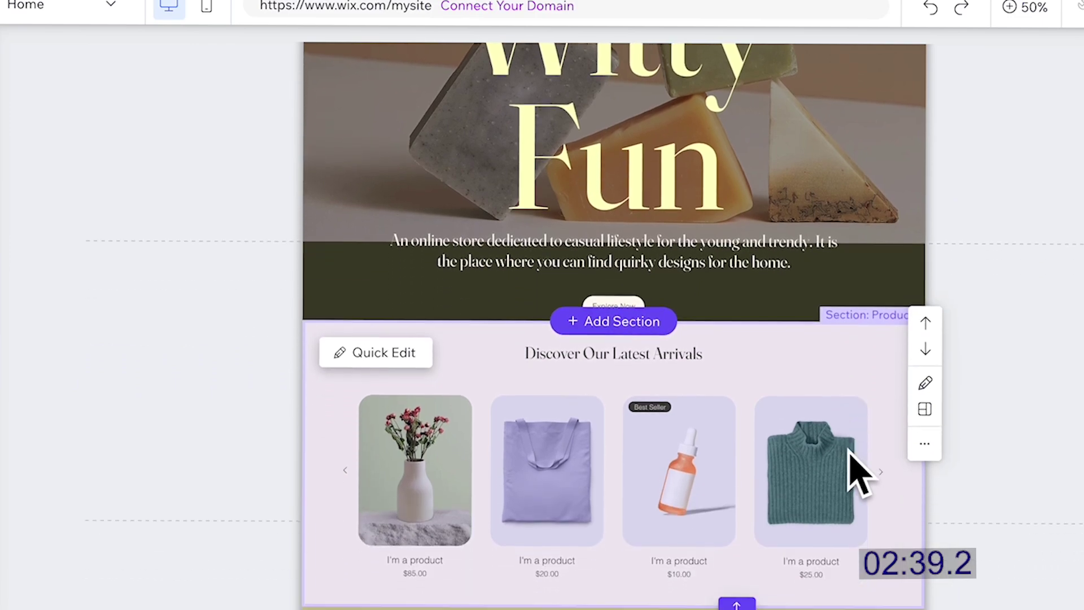
scroll(858, 473, down, 5)
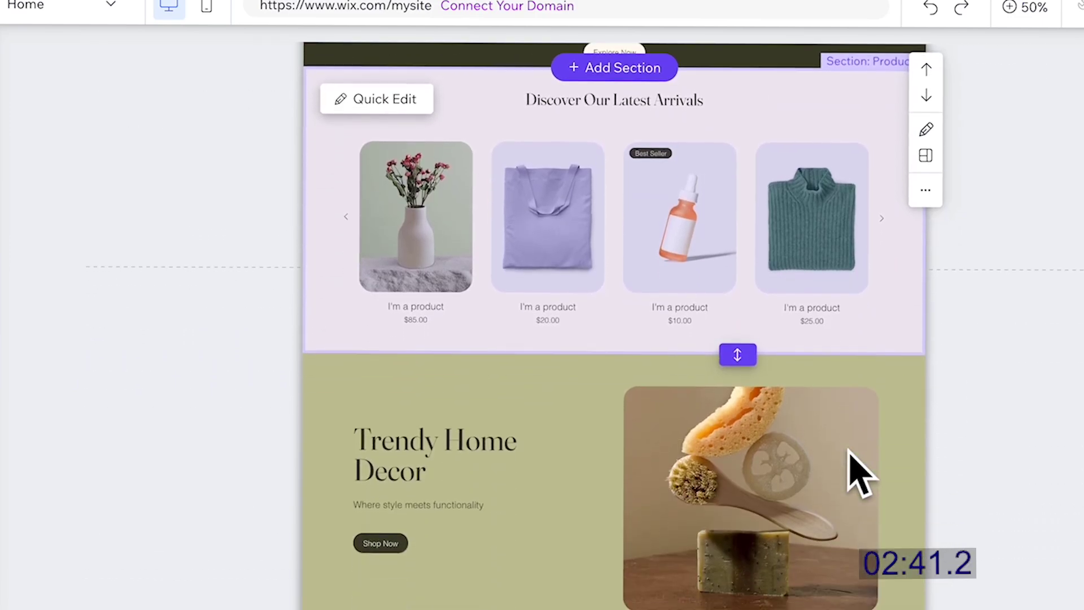
scroll(851, 462, up, 10)
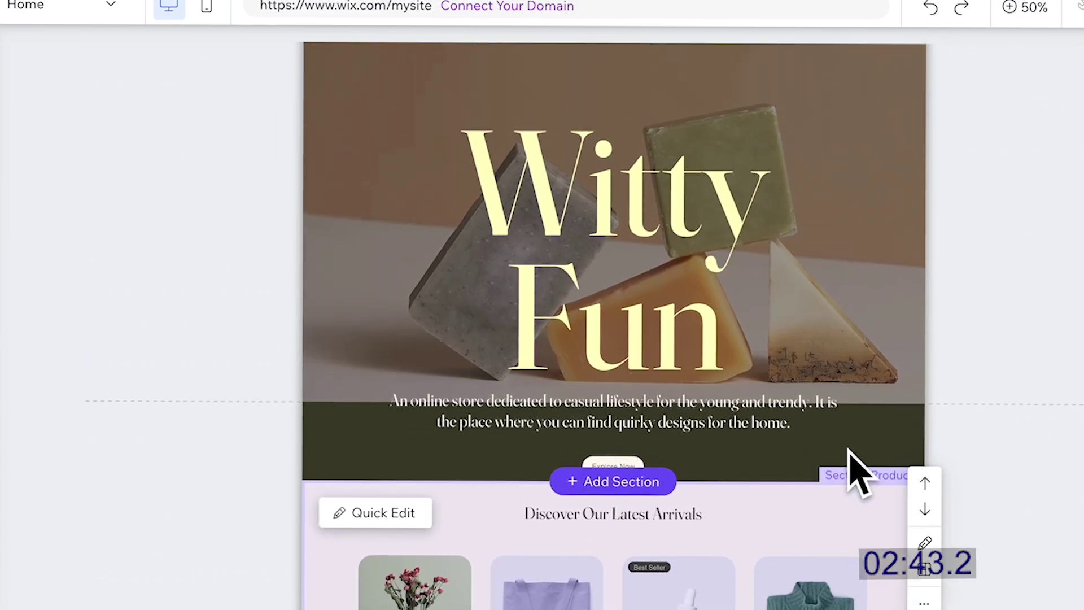
scroll(931, 508, down, 3)
click(208, 151)
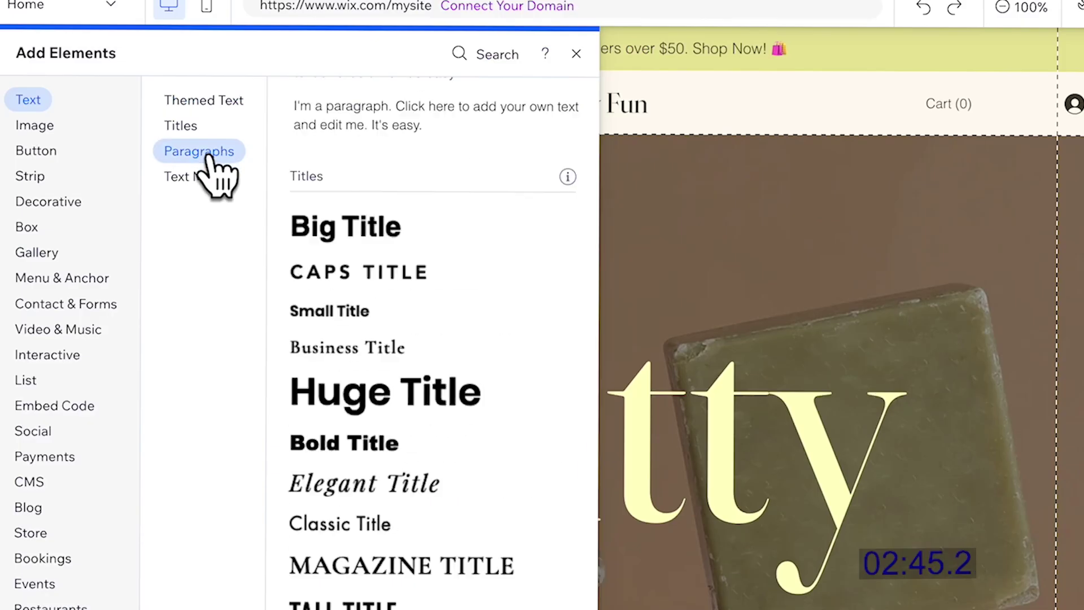
click(206, 178)
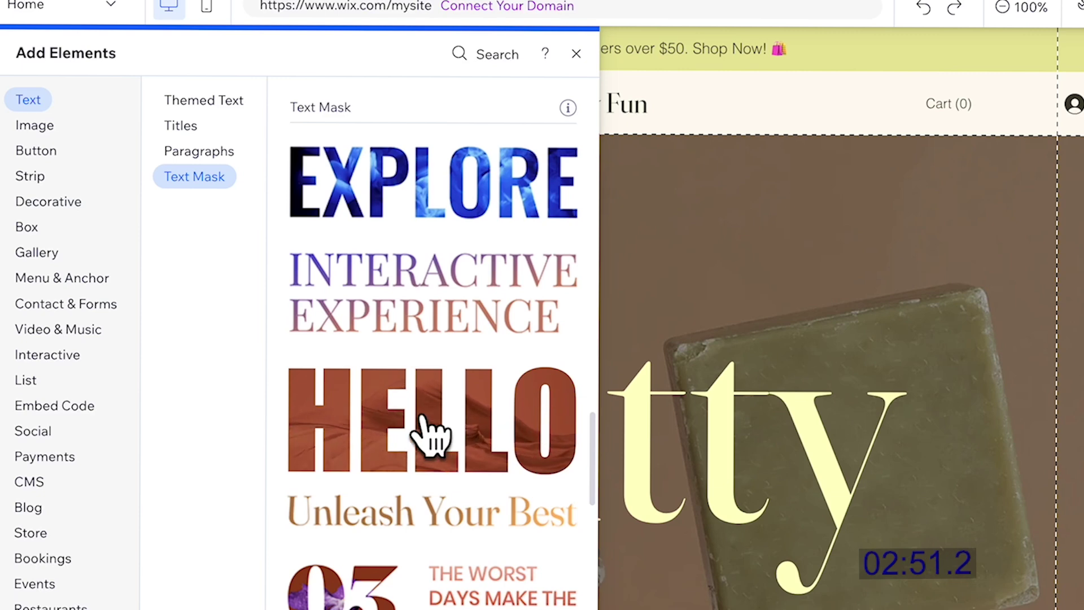
click(428, 432)
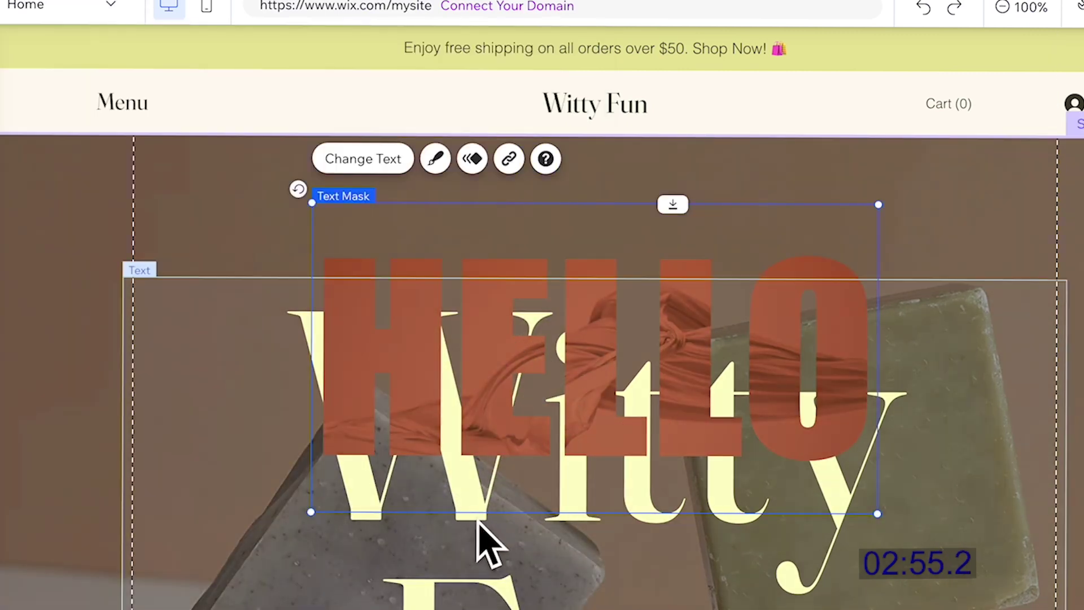
- Move the HELLO text mask aside, delete the original Witty Fun title, and place the mask where the title was
drag(484, 368, 806, 329)
click(431, 390)
double_click(408, 390)
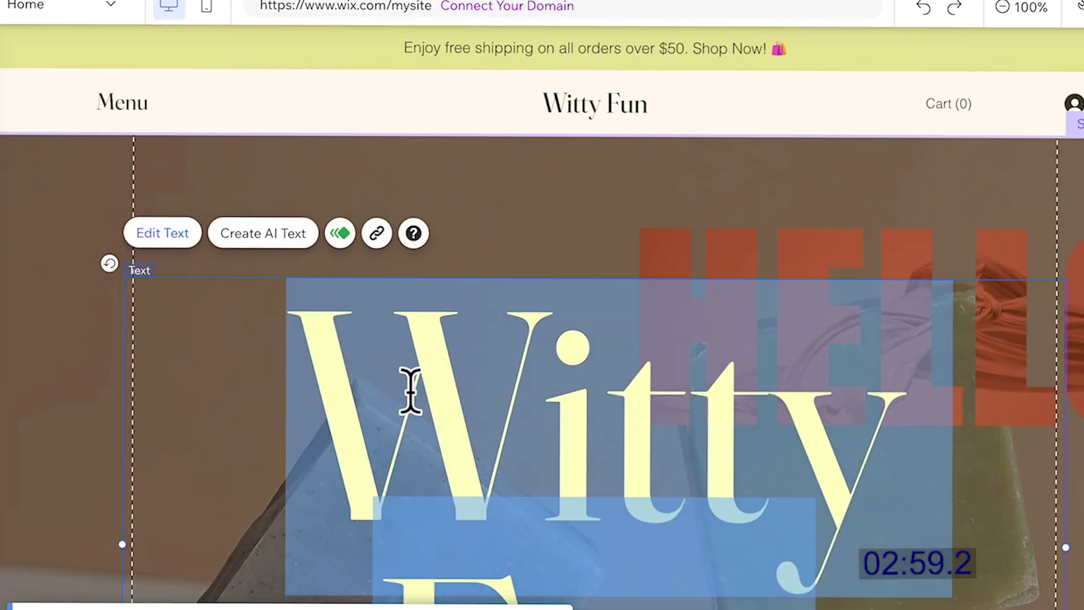
drag(764, 237, 467, 305)
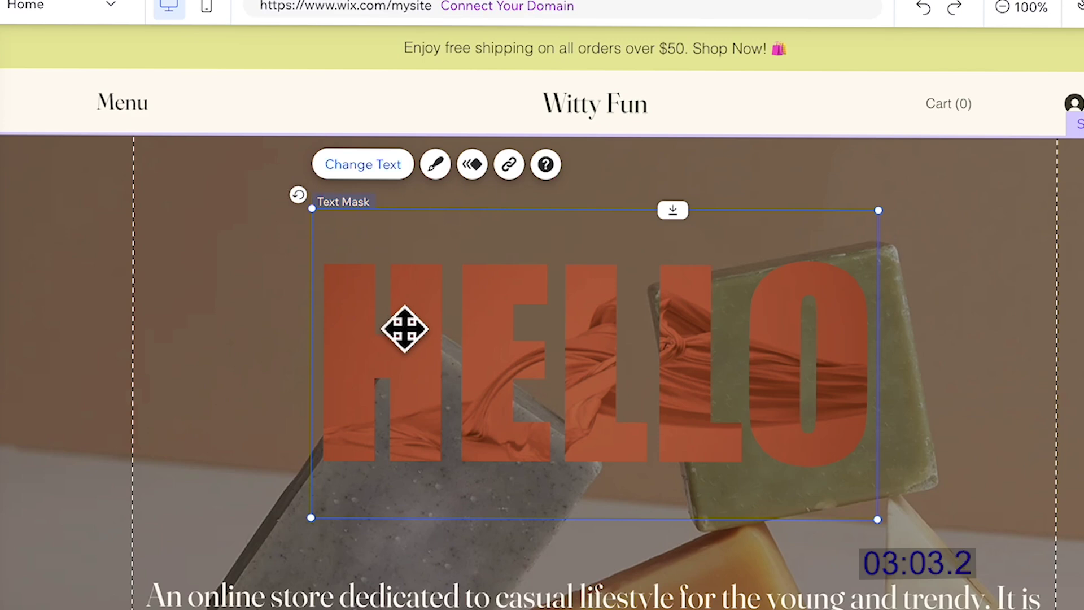
- Change the HELLO text mask's wording to "WITTY FUN"
double_click(403, 329)
click(992, 332)
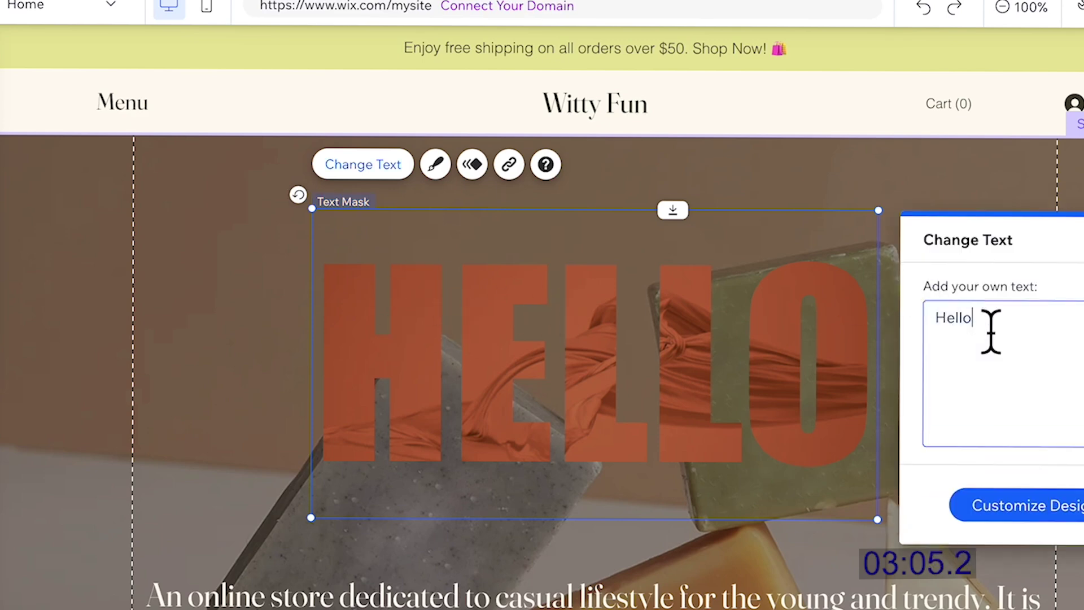
text(WITTY FUN)
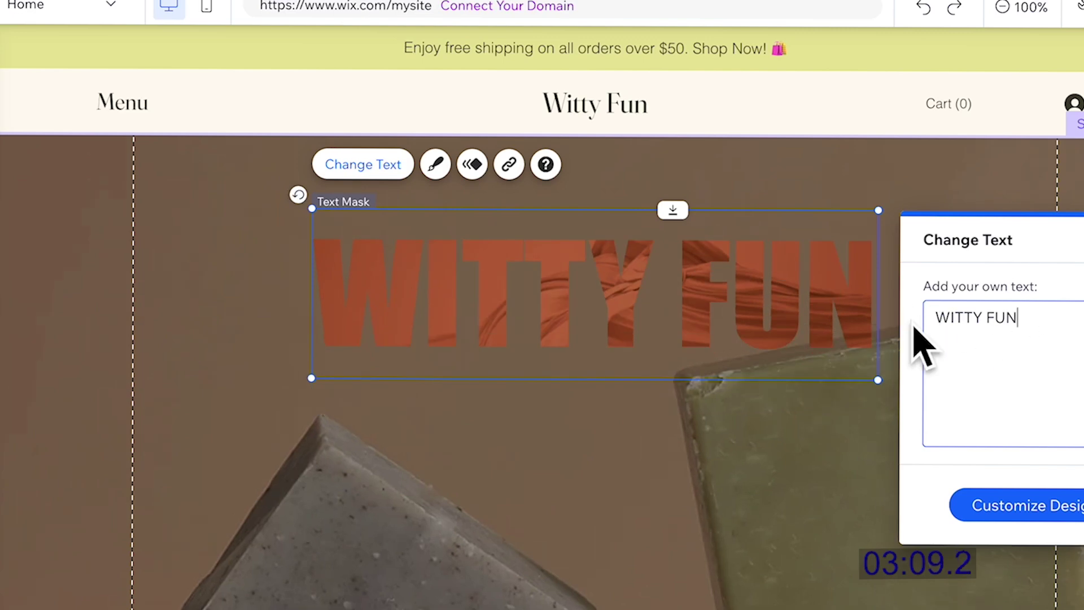
- Set the WITTY FUN text mask's color overlay to the pale yellow theme color
click(1031, 512)
click(1025, 477)
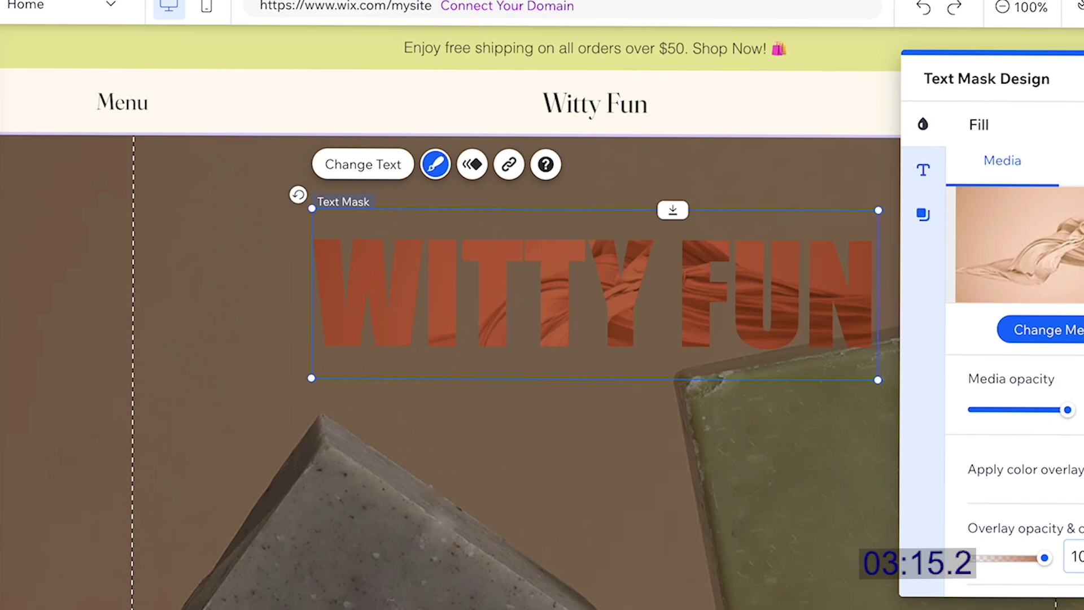
click(1080, 558)
click(1043, 464)
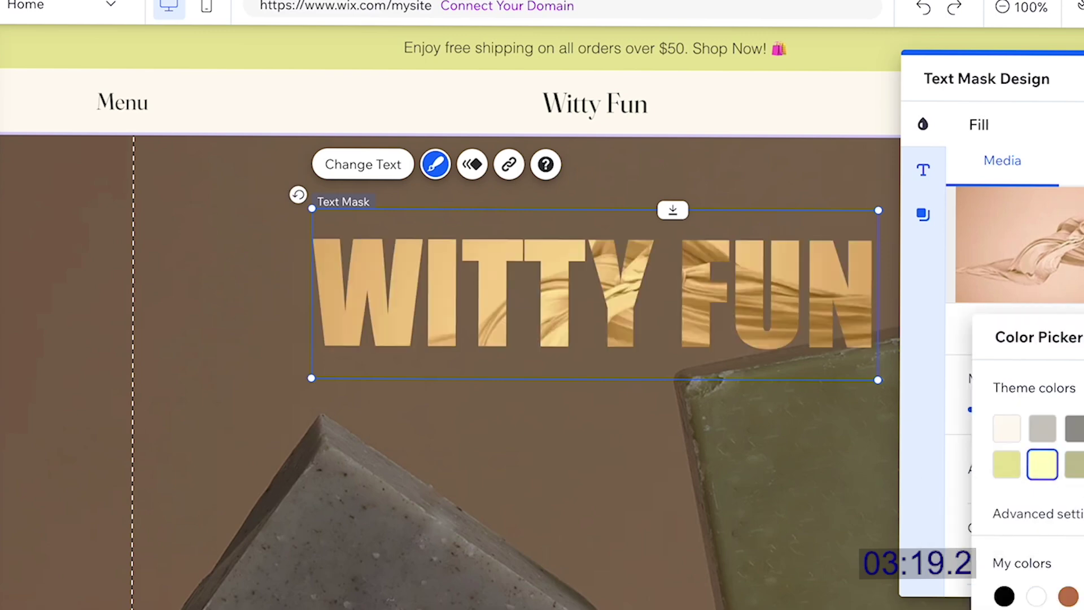
key(Escape)
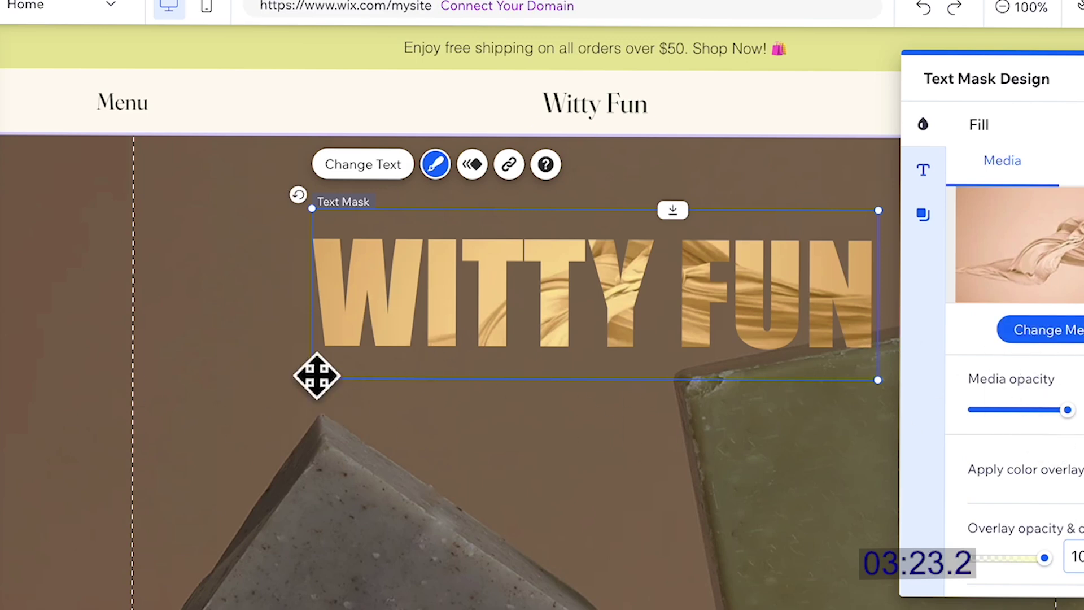
- Enlarge the WITTY FUN text mask and center it so the wording spans the full width between the page gridlines
drag(312, 379, 168, 452)
drag(411, 317, 434, 307)
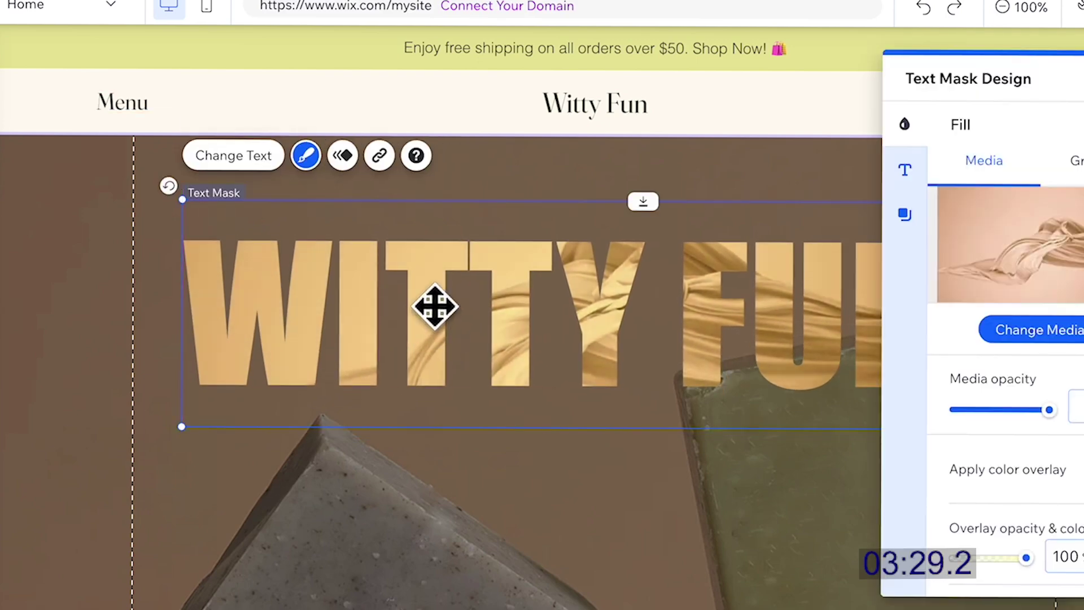
click(1076, 78)
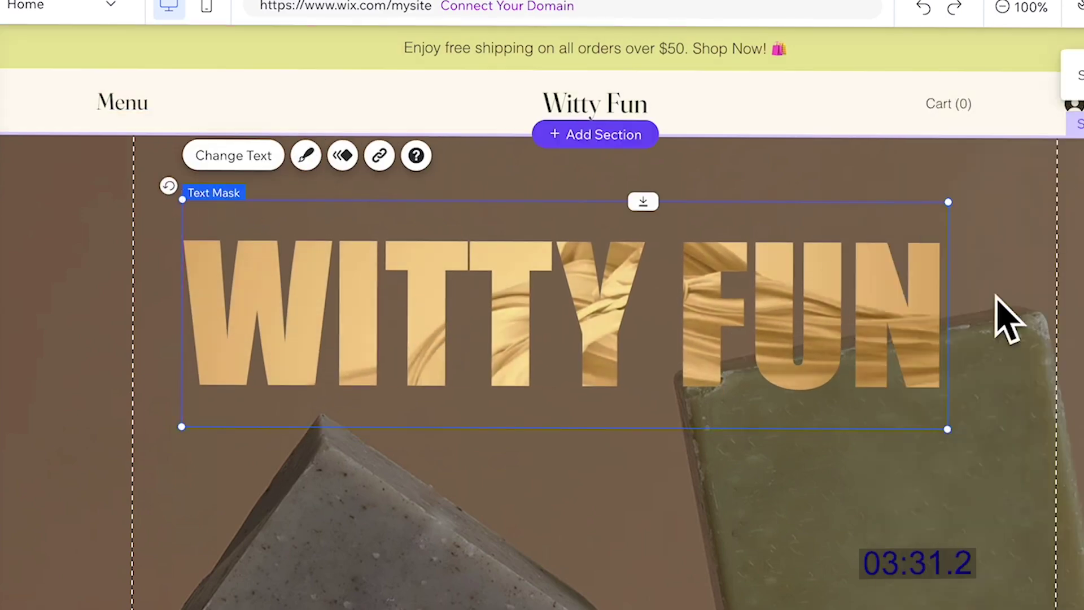
drag(947, 428, 973, 457)
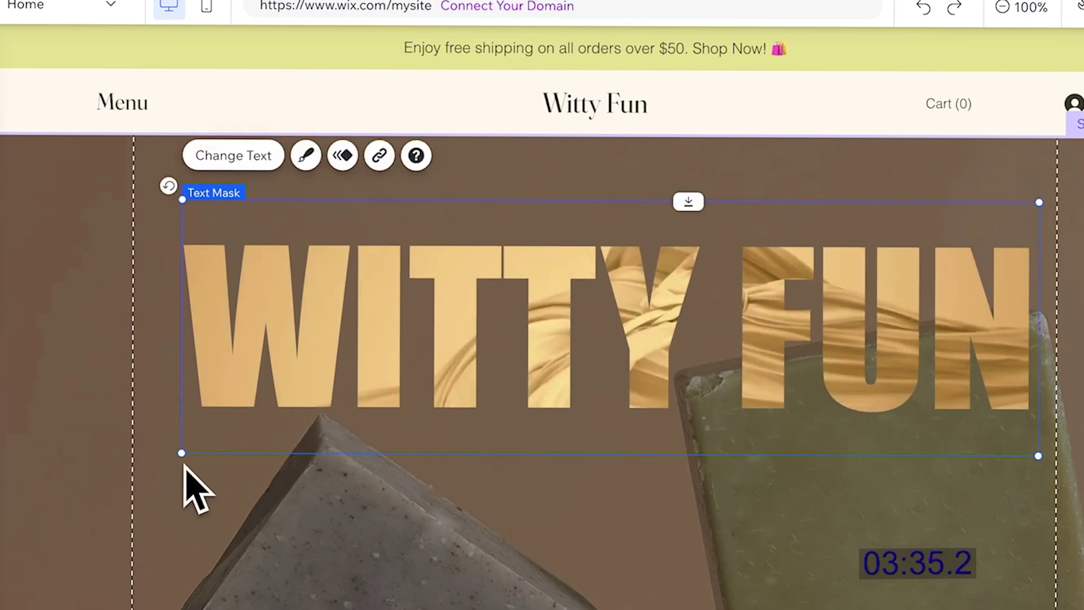
drag(179, 456, 150, 475)
drag(458, 327, 443, 320)
- Replace the welcome section's background with the wooden furniture image of a vase and coffee tables from Media from Wix
scroll(515, 582, down, 2)
click(497, 576)
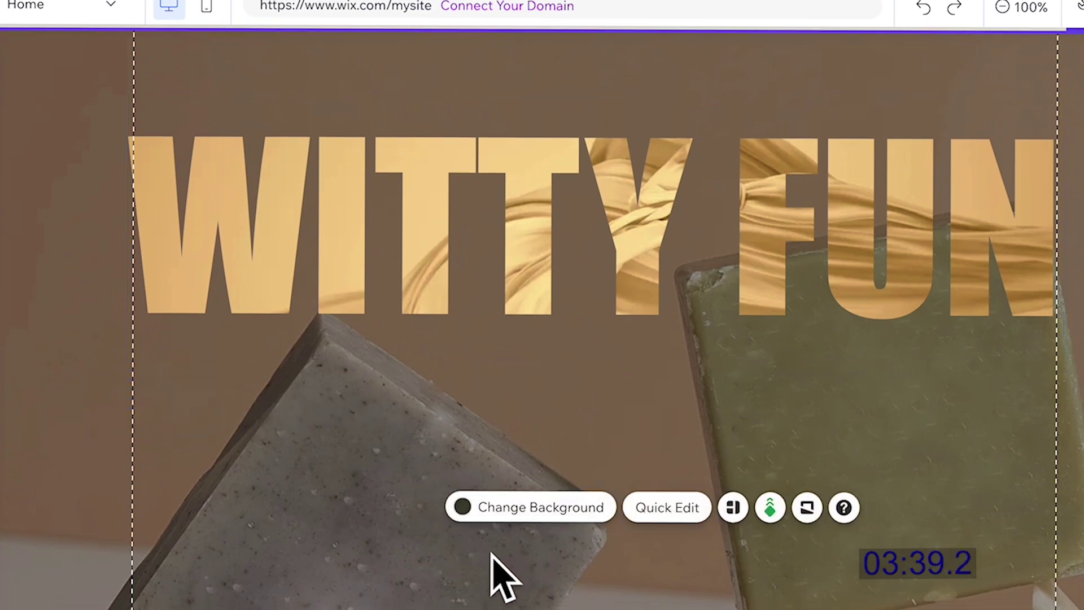
click(500, 511)
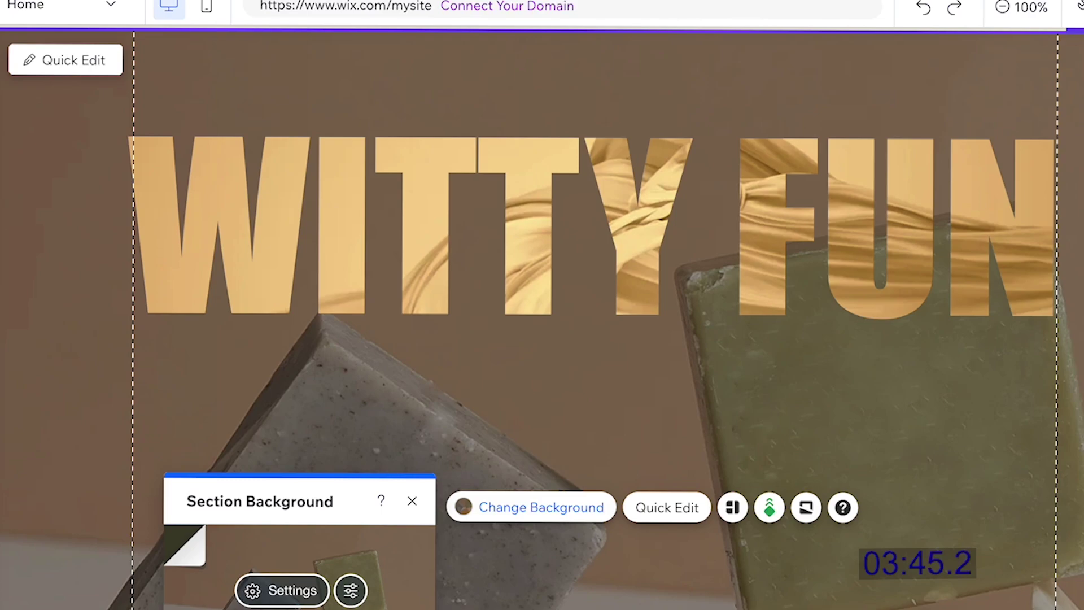
click(469, 509)
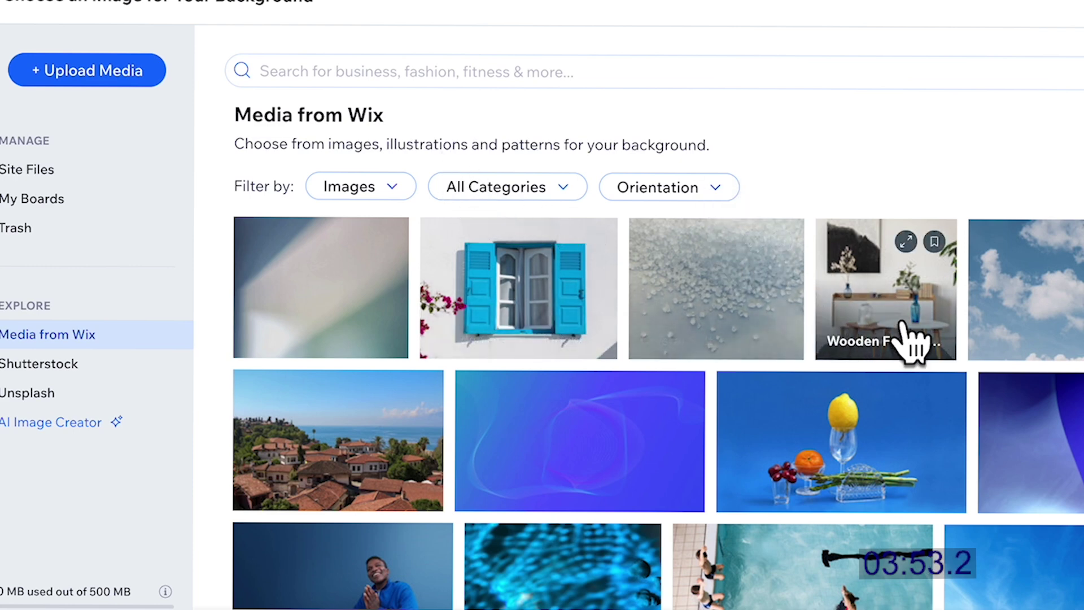
scroll(908, 339, down, 1)
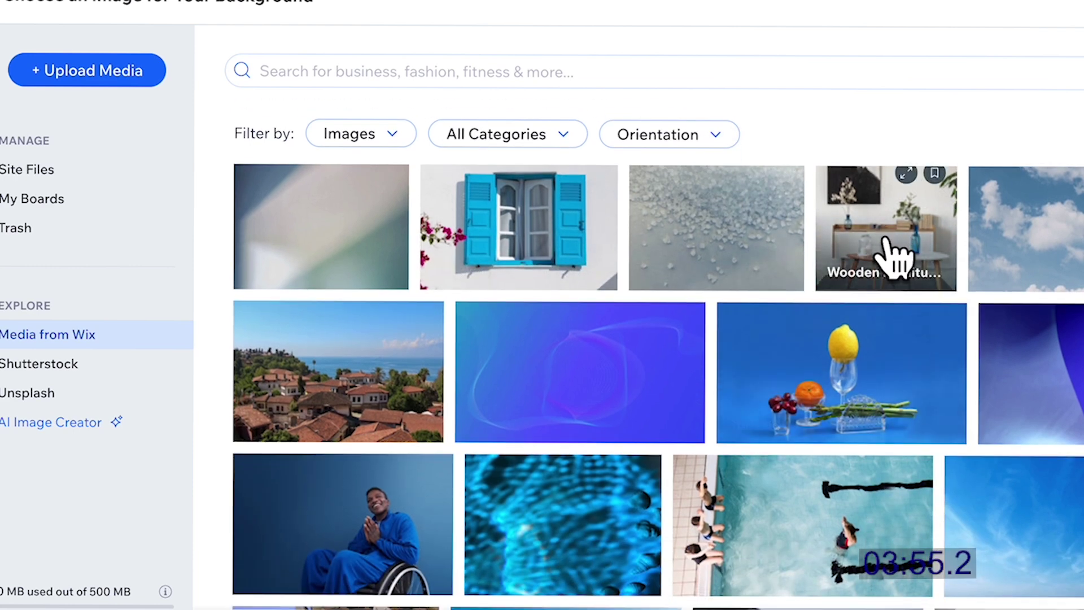
click(886, 238)
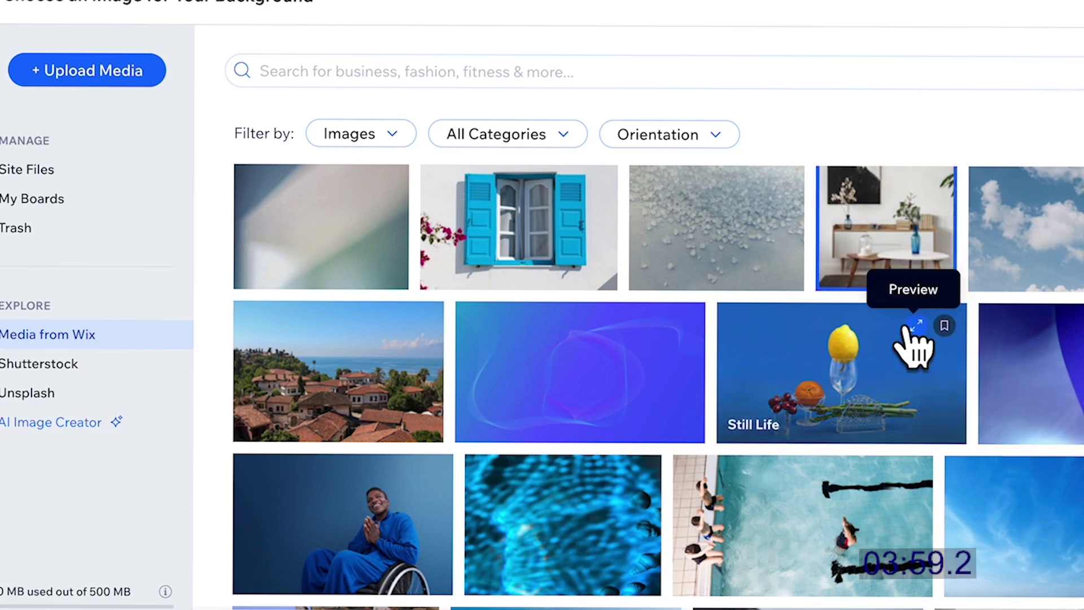
scroll(914, 344, up, 2)
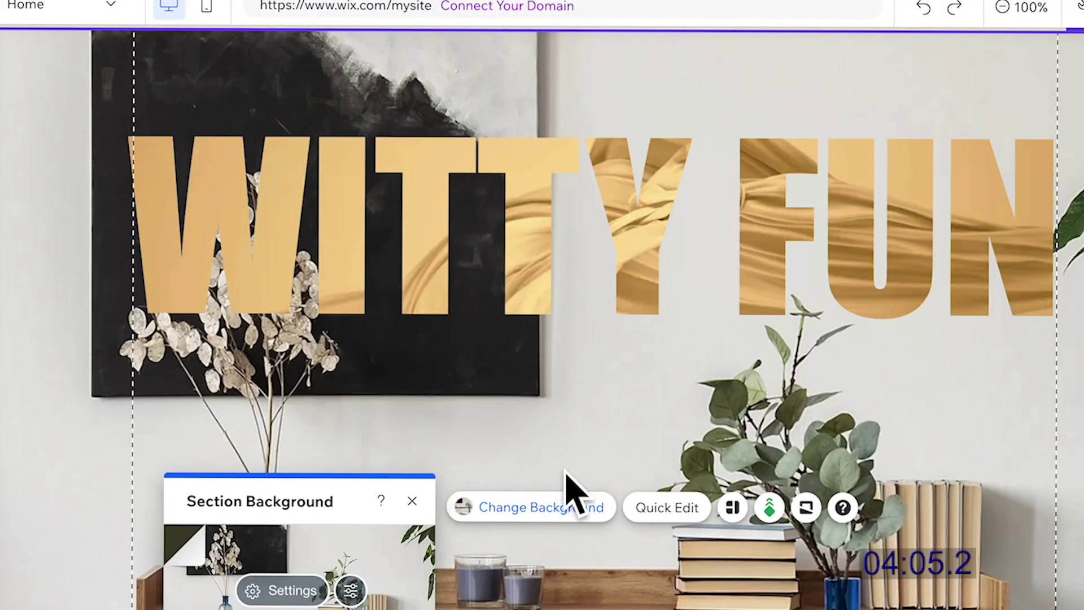
- Open the product manager for the slider gallery under Discover Our Latest Arrivals
scroll(574, 491, down, 2)
scroll(574, 492, down, 8)
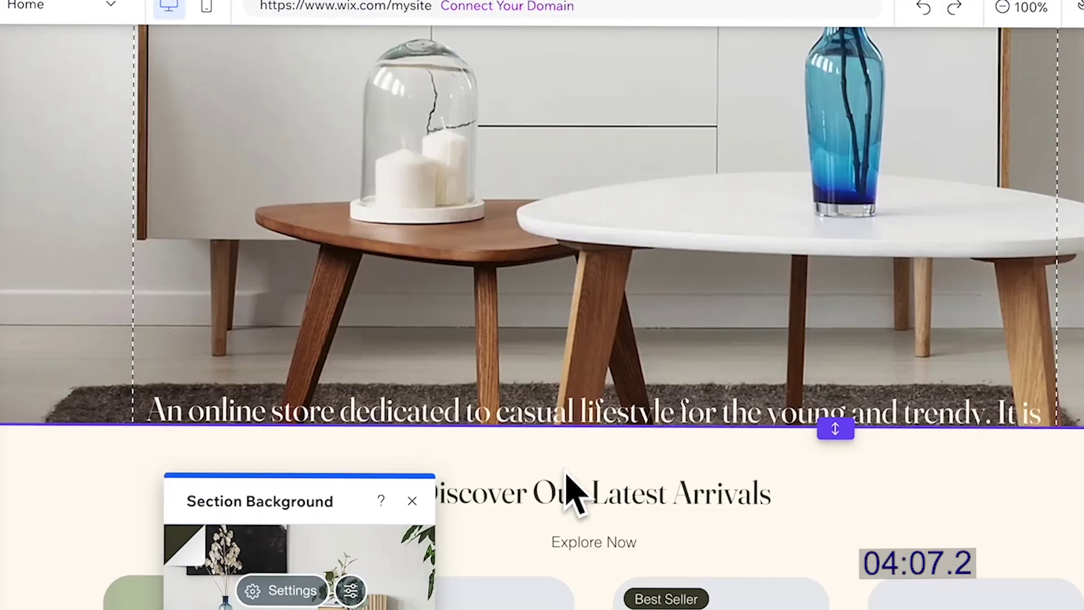
scroll(573, 491, up, 1)
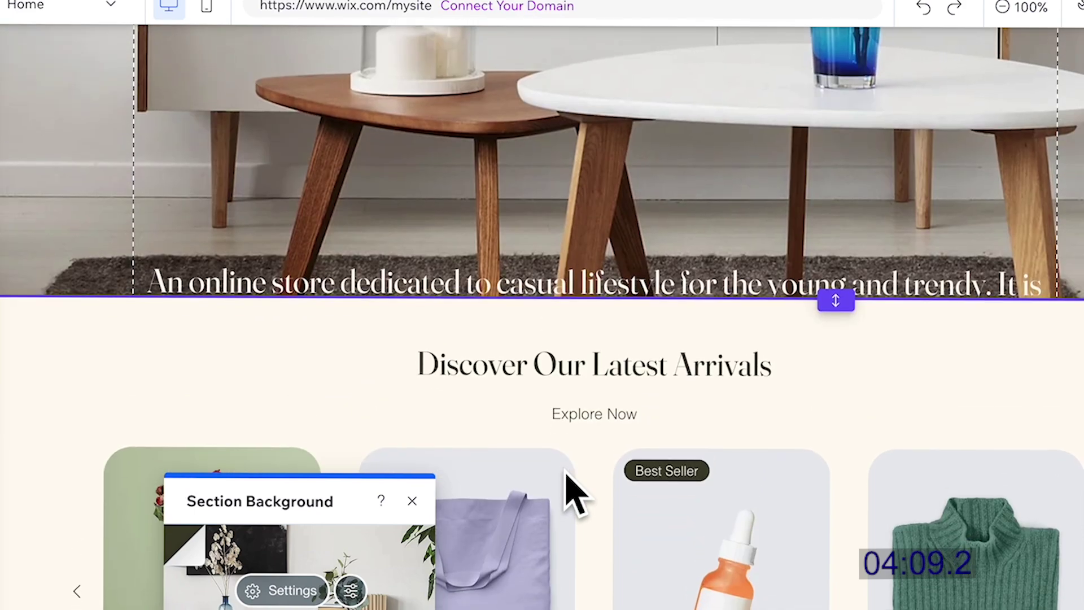
scroll(542, 401, down, 4)
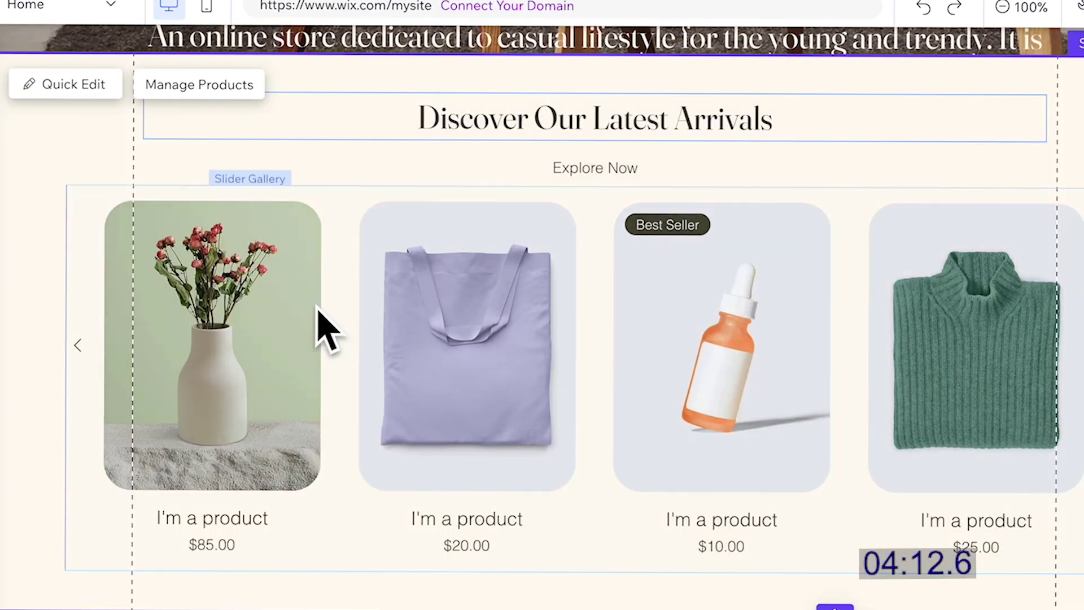
click(199, 330)
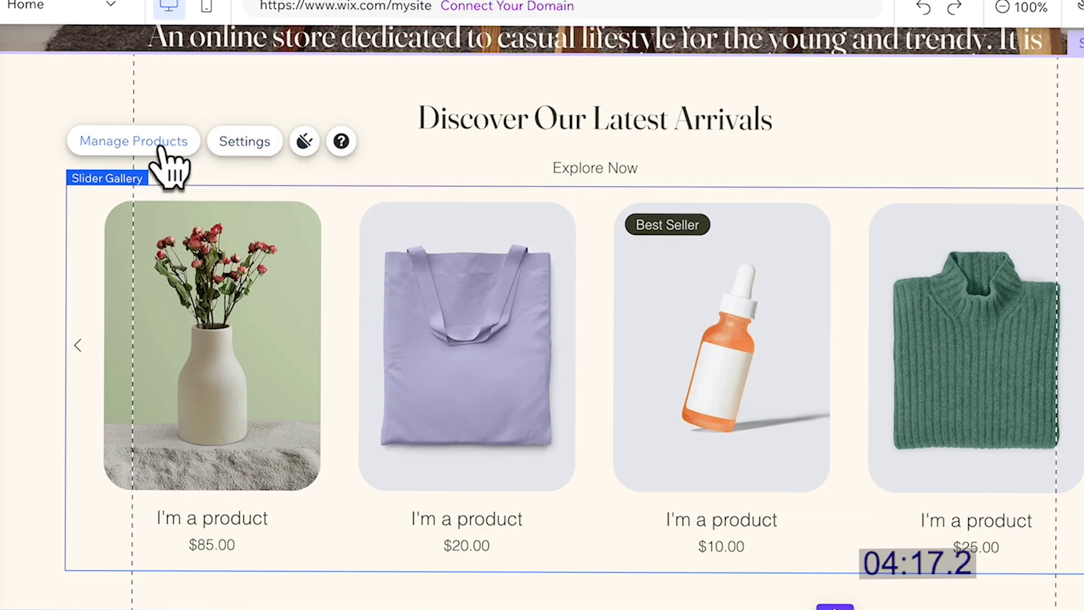
click(164, 148)
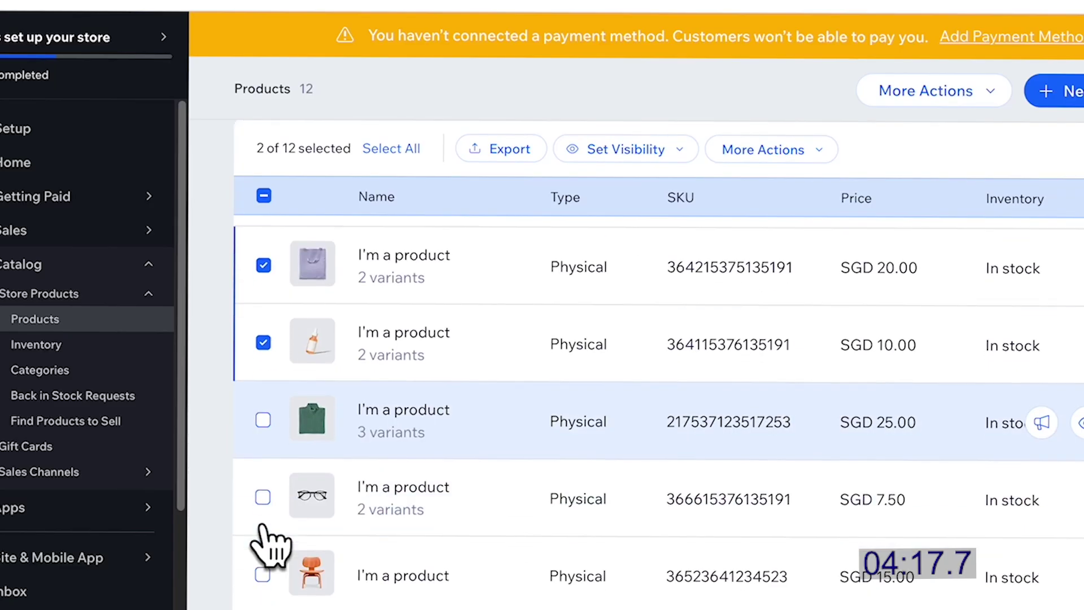
- Select the placeholder "I'm a product" entries, including the sweater, glasses, chair, bottles and cap, and delete them in bulk
scroll(272, 486, down, 1)
click(263, 442)
scroll(263, 517, down, 2)
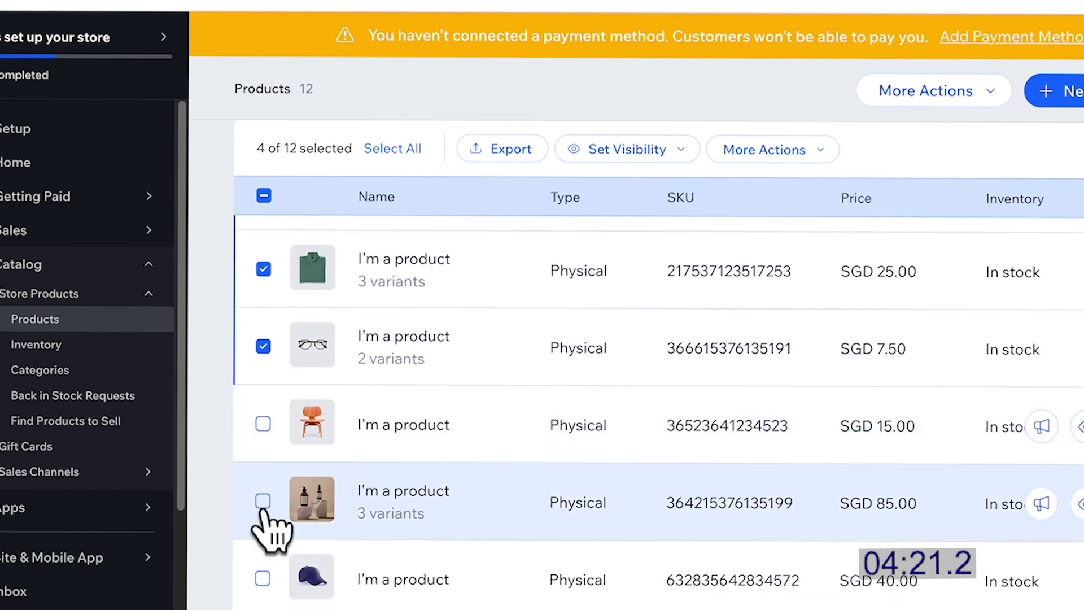
click(262, 504)
scroll(277, 564, down, 2)
click(264, 339)
click(263, 492)
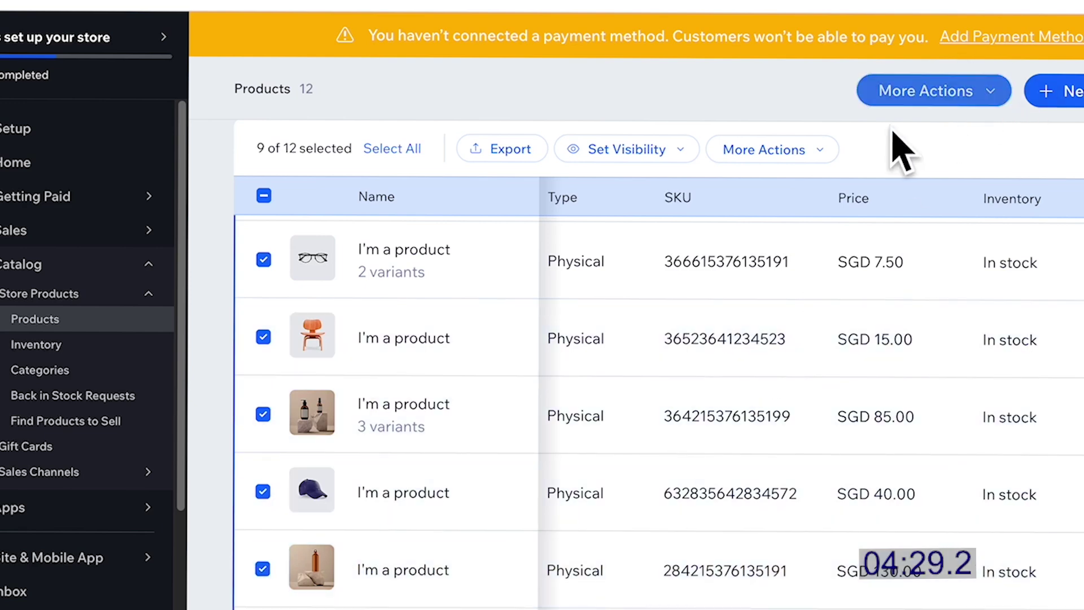
click(825, 157)
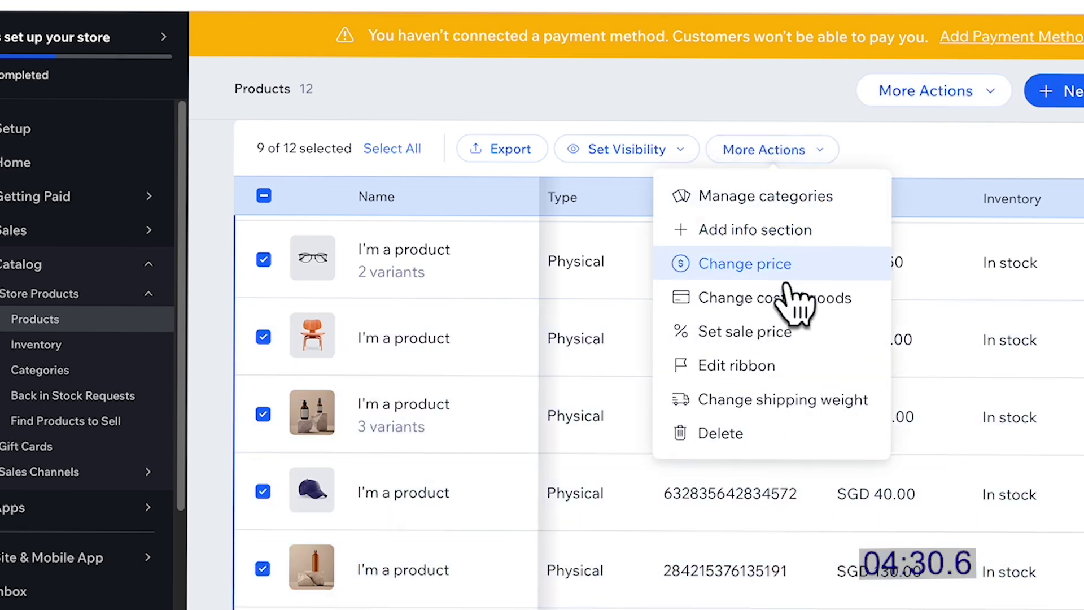
click(785, 436)
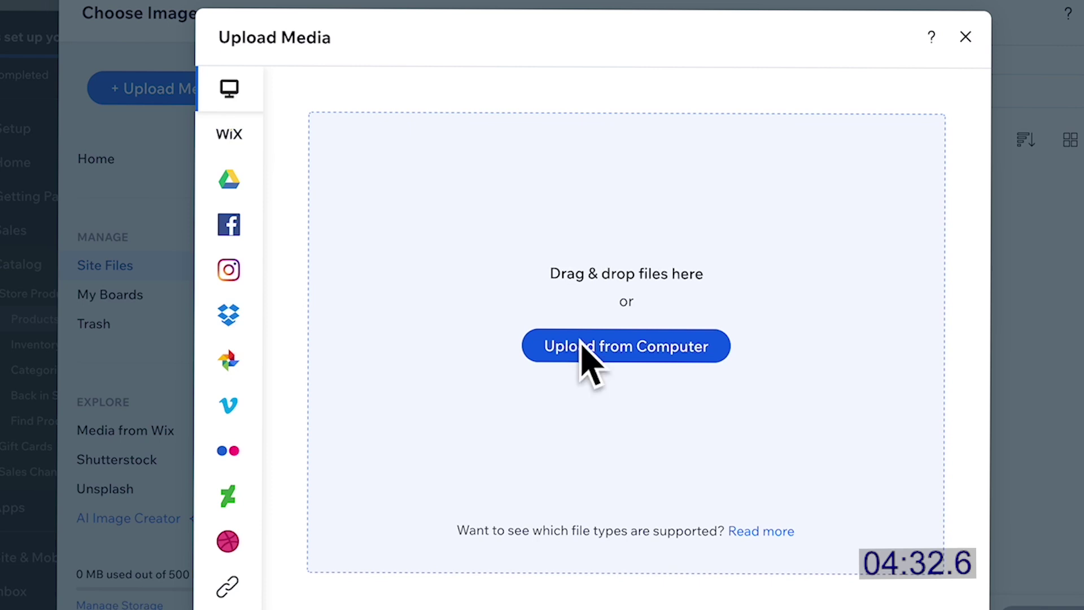
- Upload moonlight.gif, nightlight.png, nightlight2.png and lmap.png from the computer and add them to the new product's images
click(580, 342)
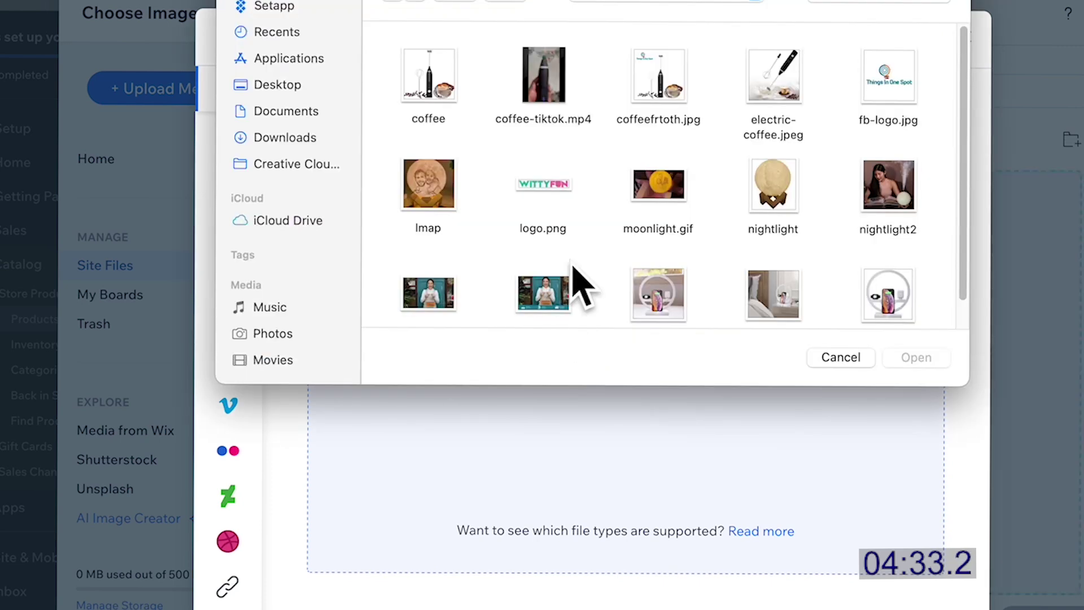
scroll(621, 248, down, 2)
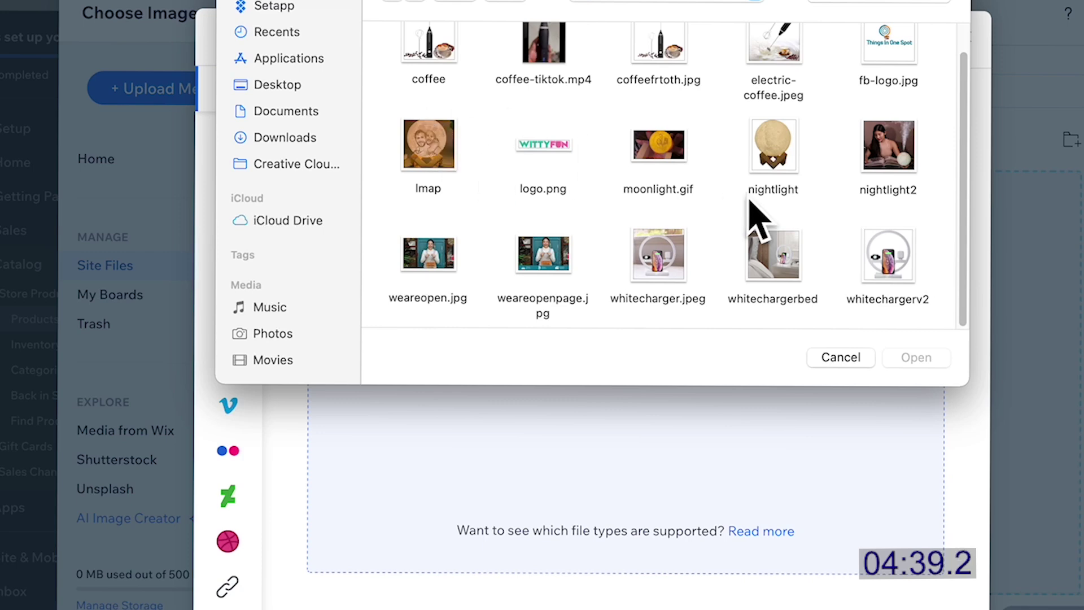
click(671, 152)
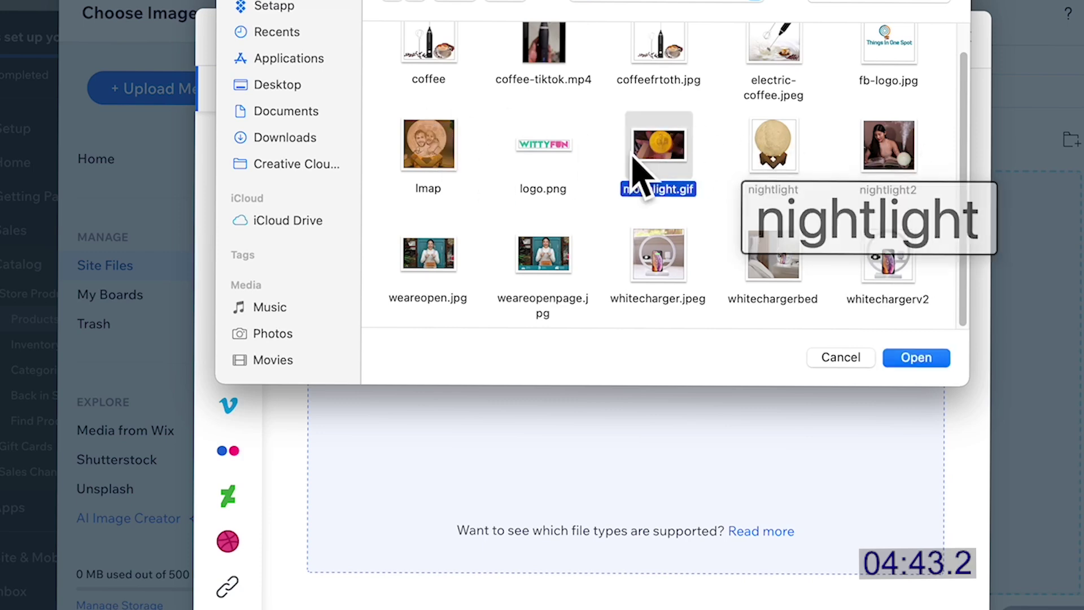
super+click(771, 161)
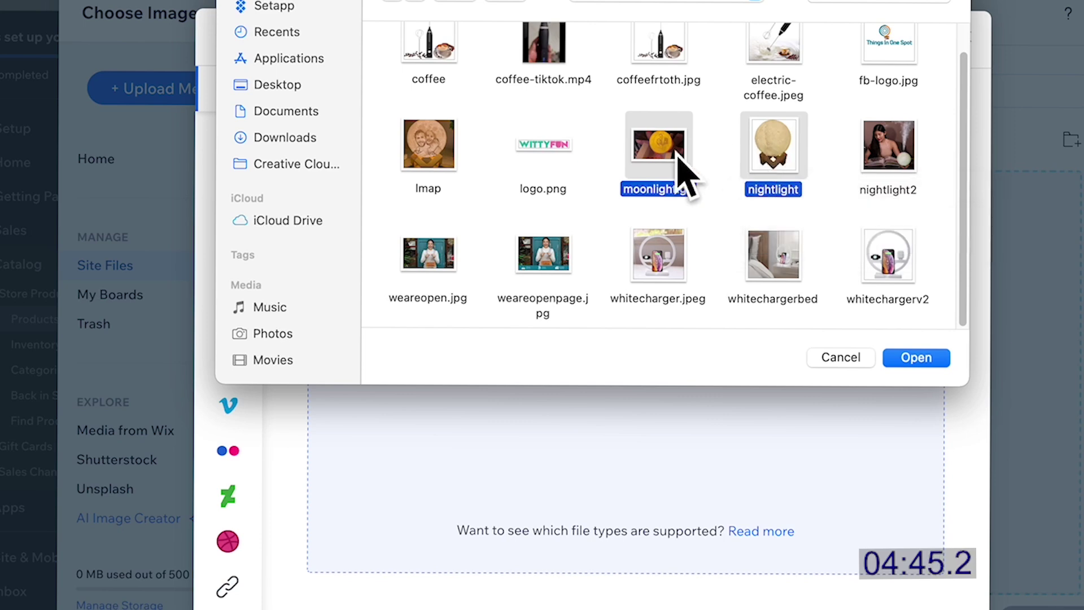
click(435, 157)
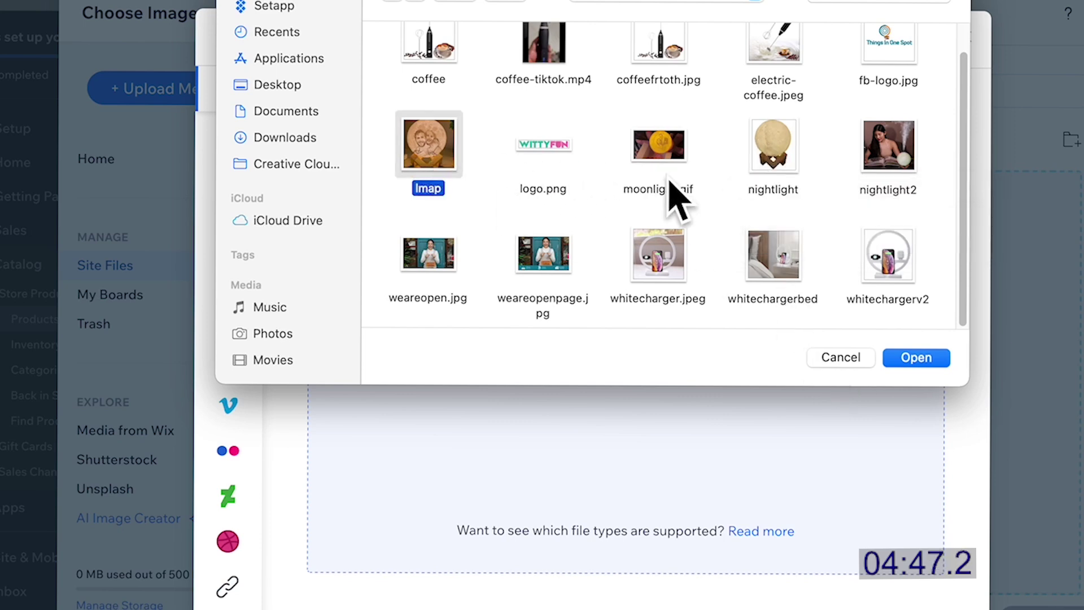
click(916, 358)
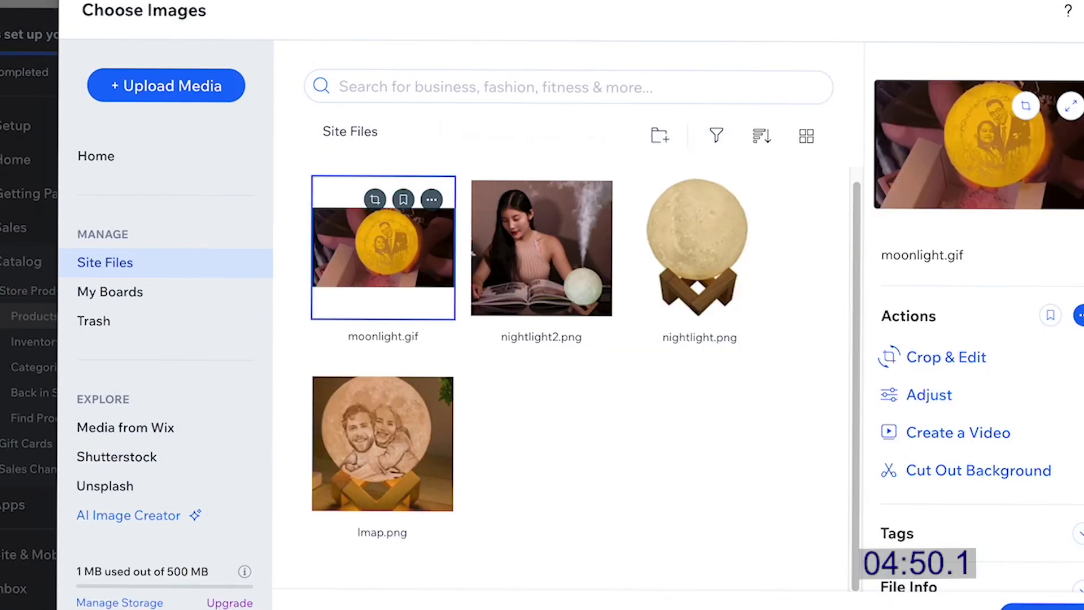
click(1033, 592)
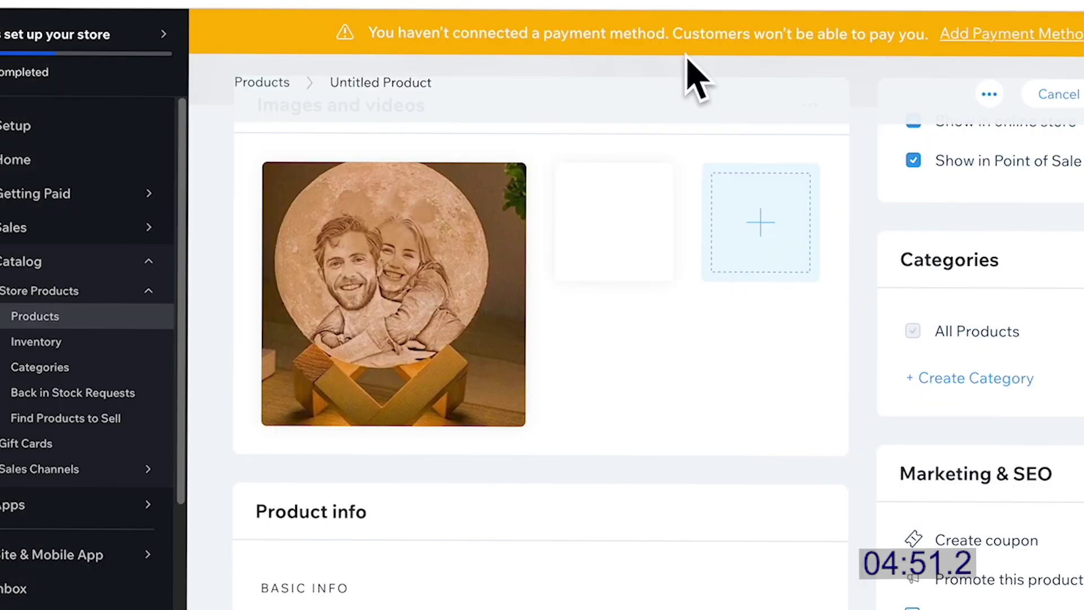
- Name the product "Moonlight Shape Lamp with Humidifier" and begin a description calling it a very cool moonlight shaped lamp designed for the home
scroll(758, 359, down, 2)
scroll(759, 359, up, 2)
scroll(763, 361, down, 1)
click(775, 273)
scroll(968, 262, down, 5)
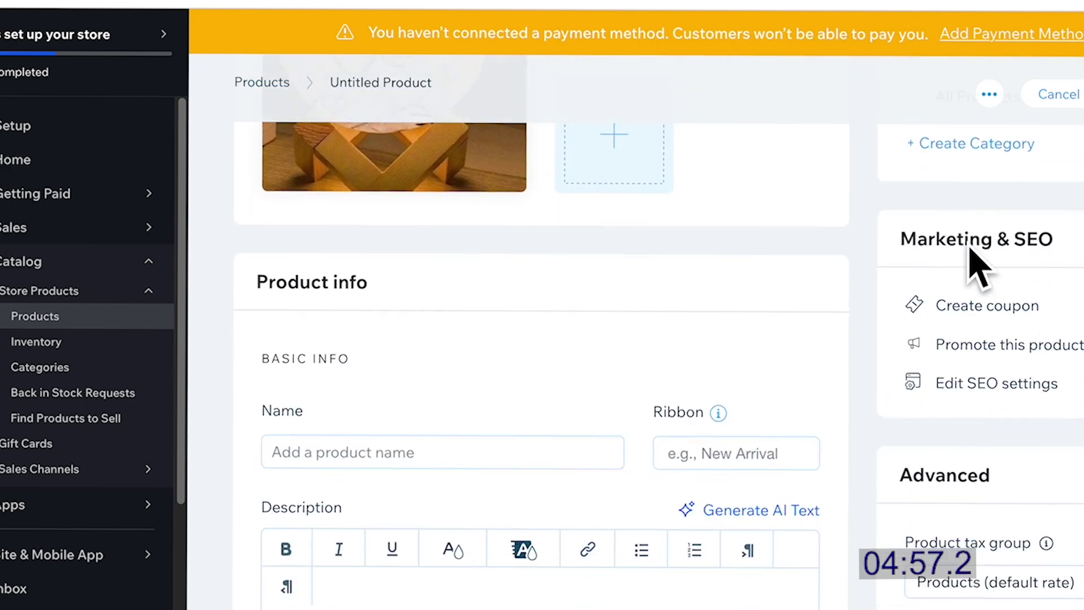
click(440, 412)
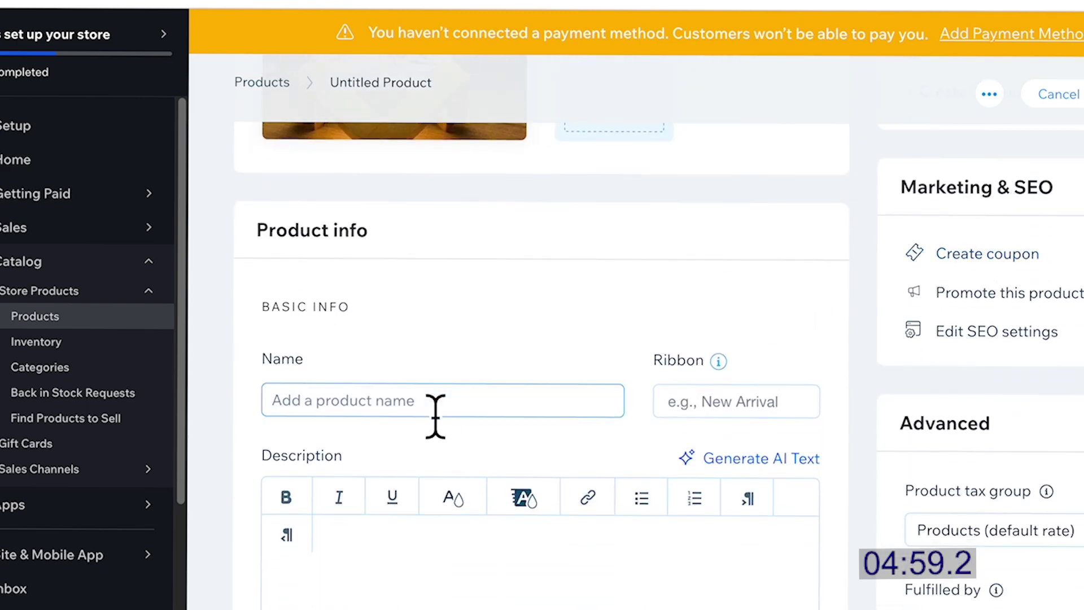
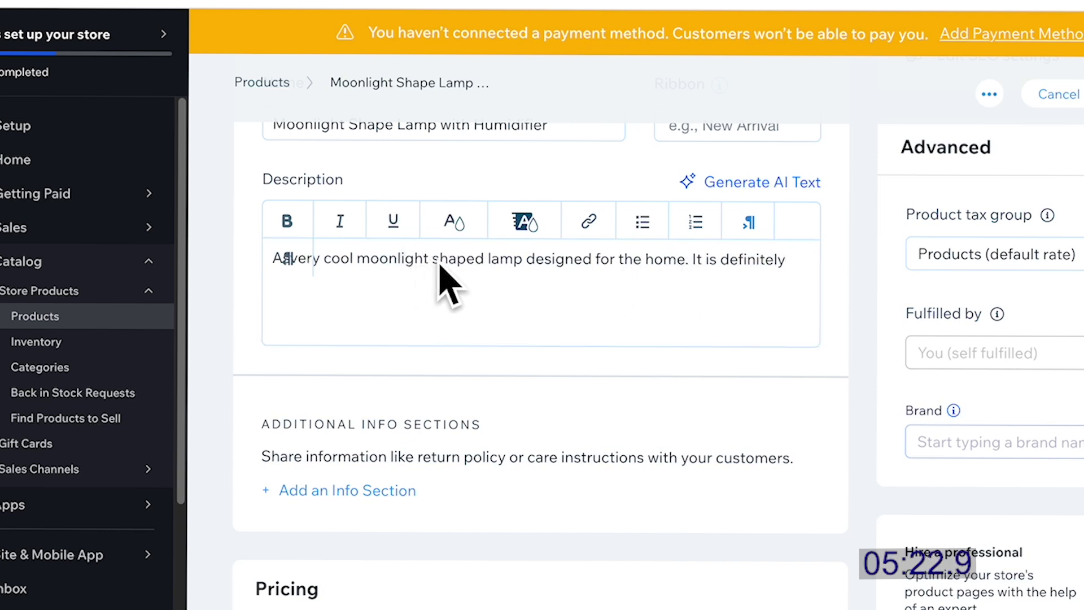
- Generate AI description text for the lamp using business type "accessories store" and customer details "Light, moonlight shape, dehumidifier"
click(791, 185)
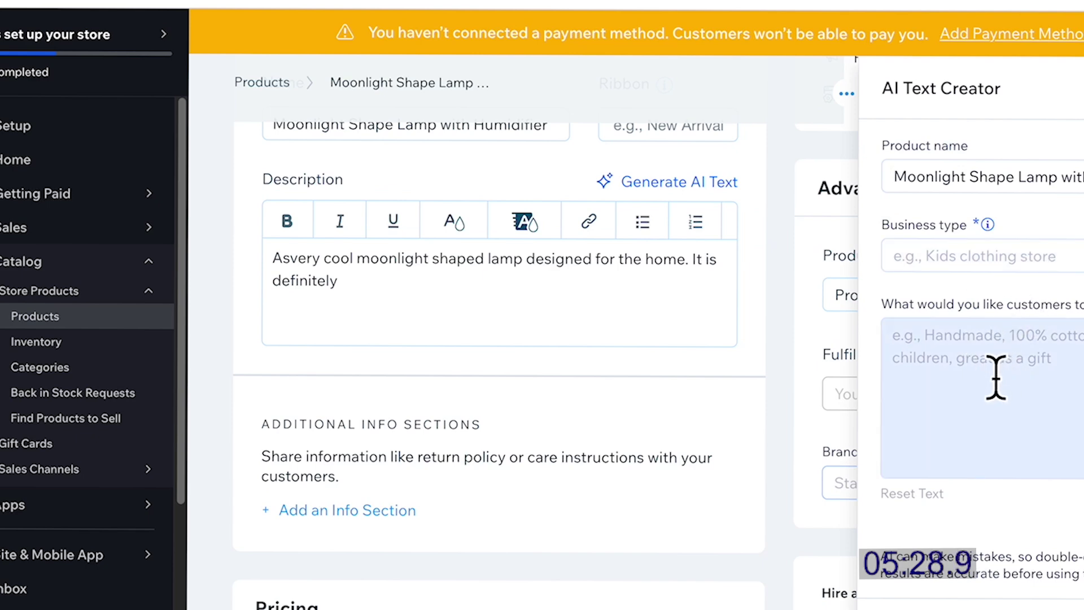
click(994, 261)
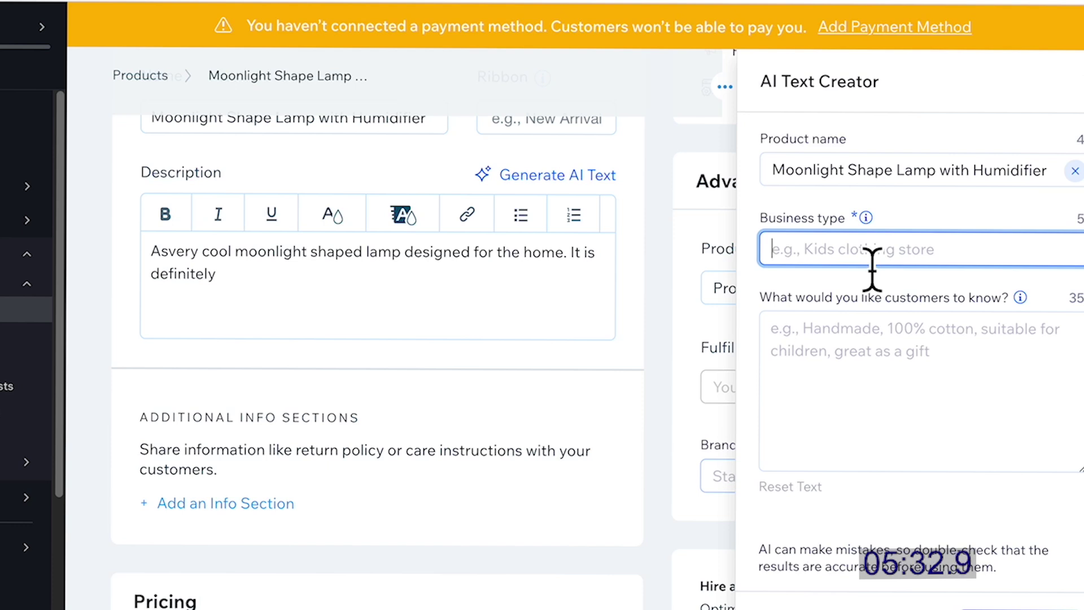
text(accessories store)
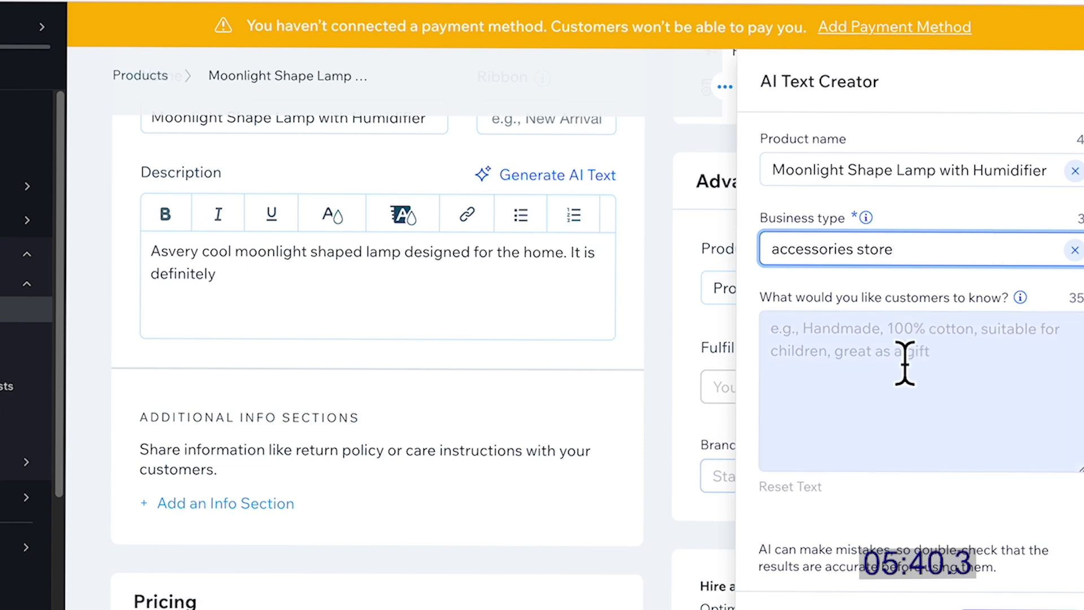
click(907, 361)
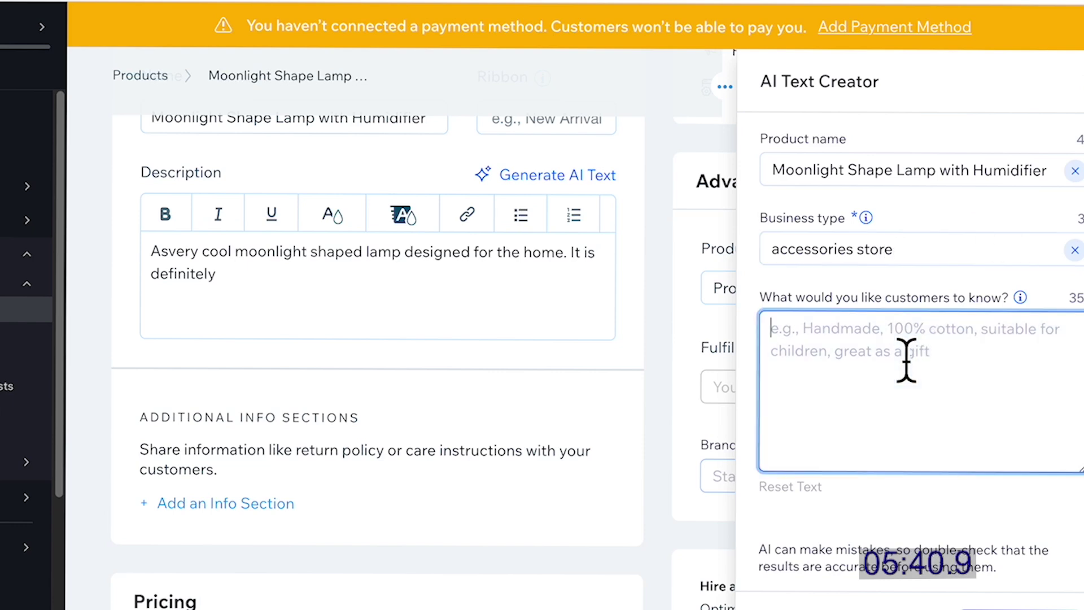
text(Light, moonlight shape, dehumidif)
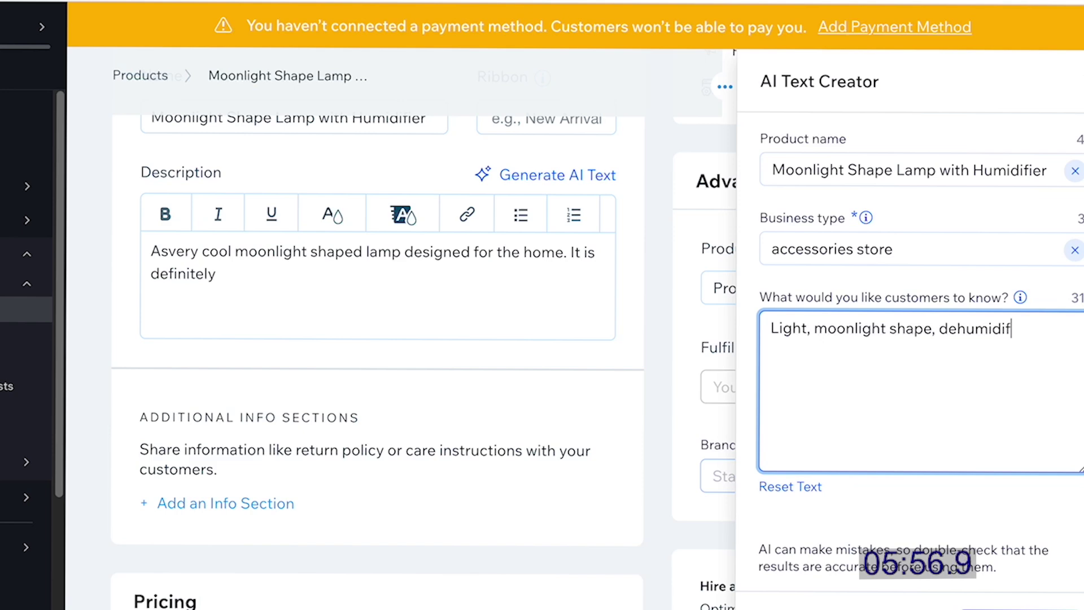
text(r)
triple_click(984, 189)
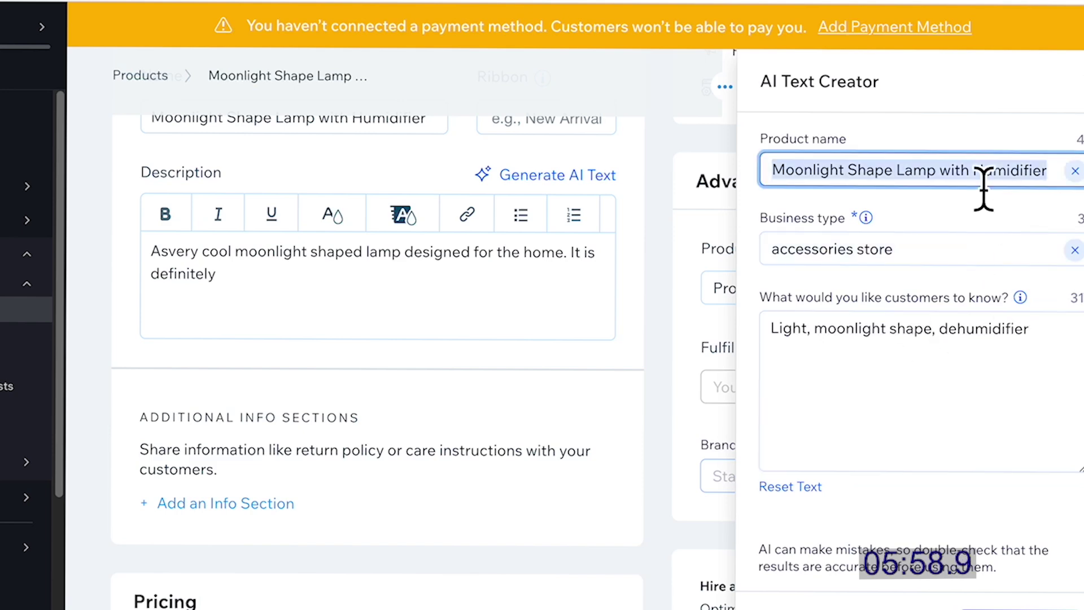
key(Return)
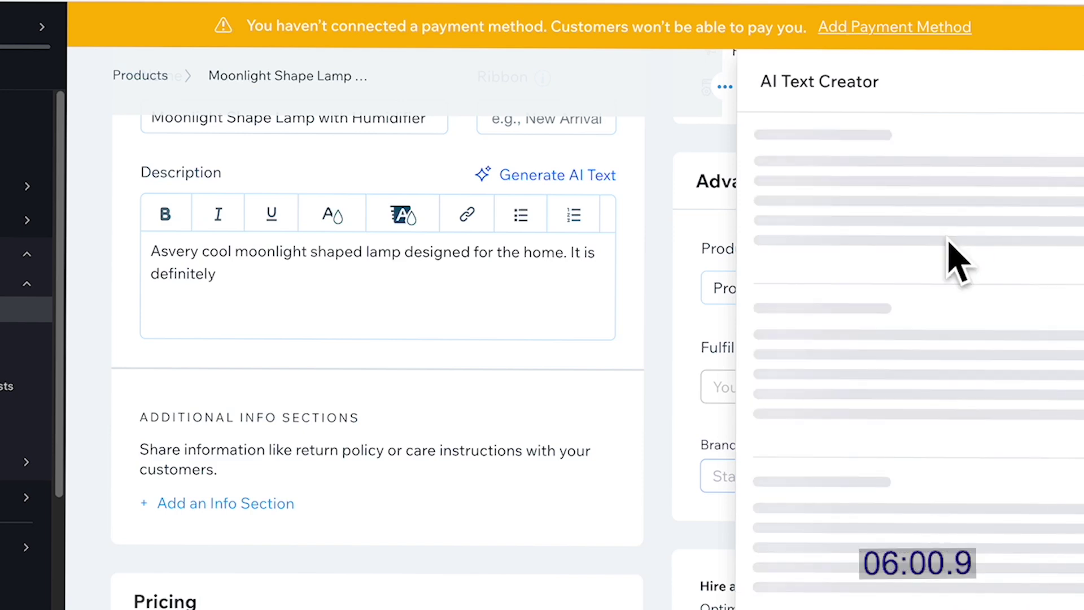
- Review the AI-generated description options and use the first one as the lamp's product description
scroll(916, 252, down, 3)
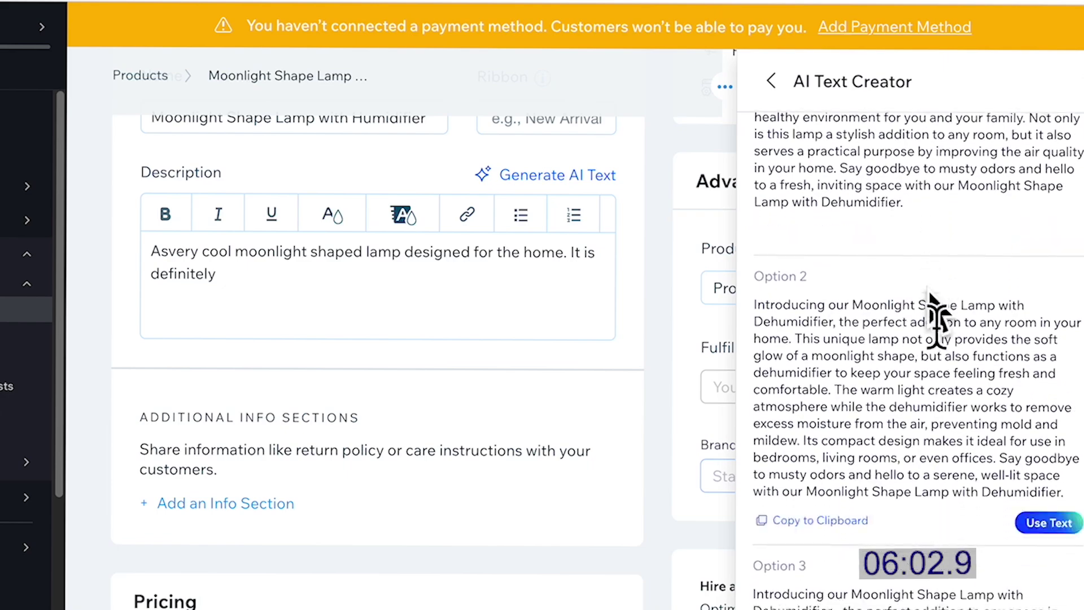
scroll(913, 384, up, 3)
scroll(915, 388, down, 5)
scroll(908, 368, up, 4)
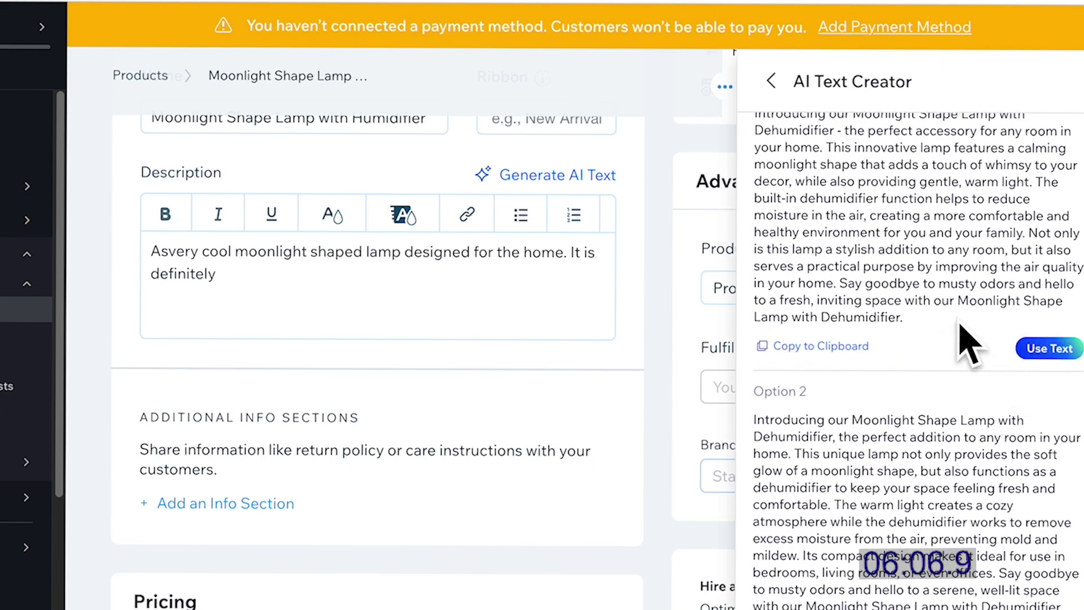
scroll(1017, 378, down, 2)
scroll(1015, 374, up, 2)
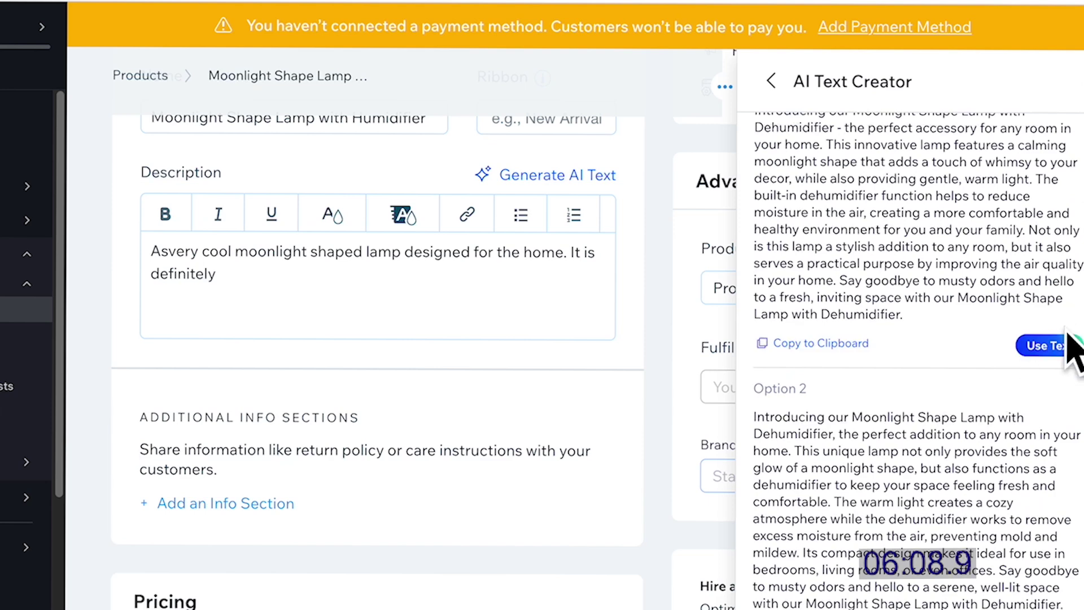
click(1046, 346)
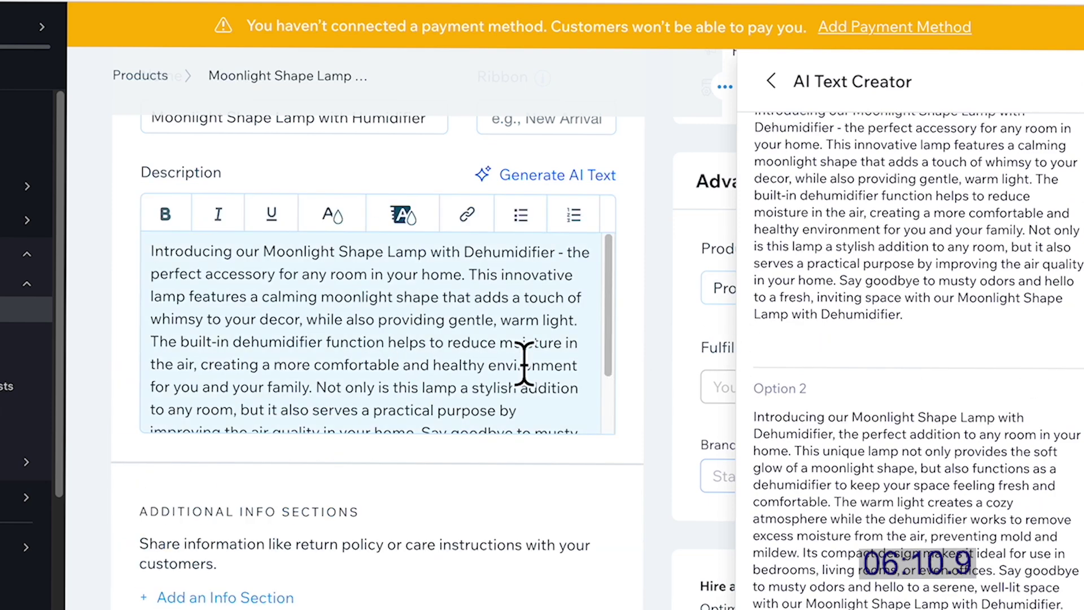
- Break the lamp's description into separate paragraphs, including before "The built-in dehumidifier function" and "Say goodbye to musty odors"
click(487, 299)
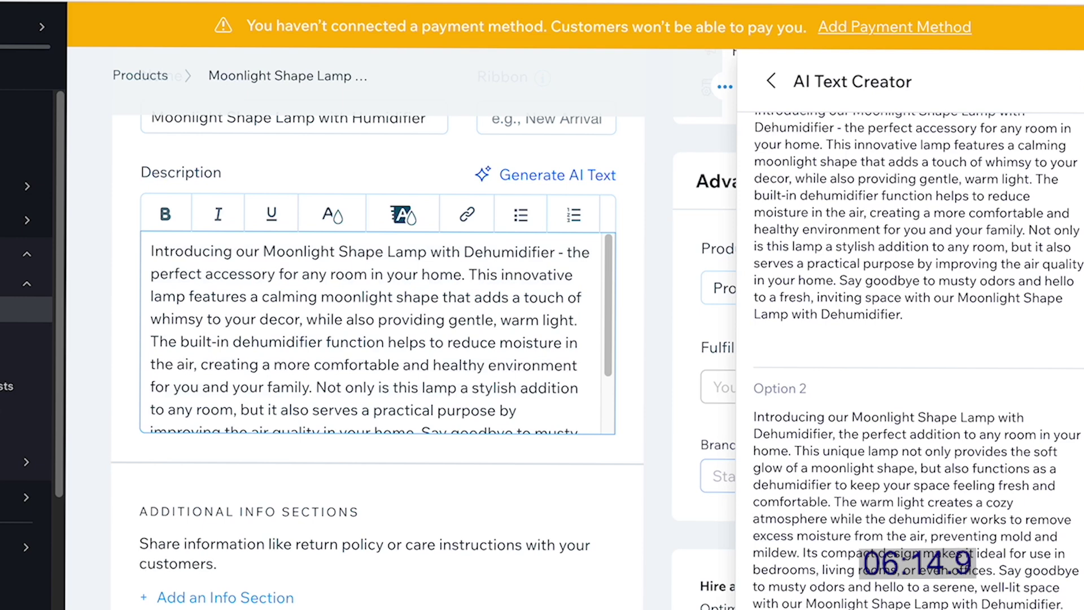
key(Return)
key(Return)
scroll(216, 387, down, 3)
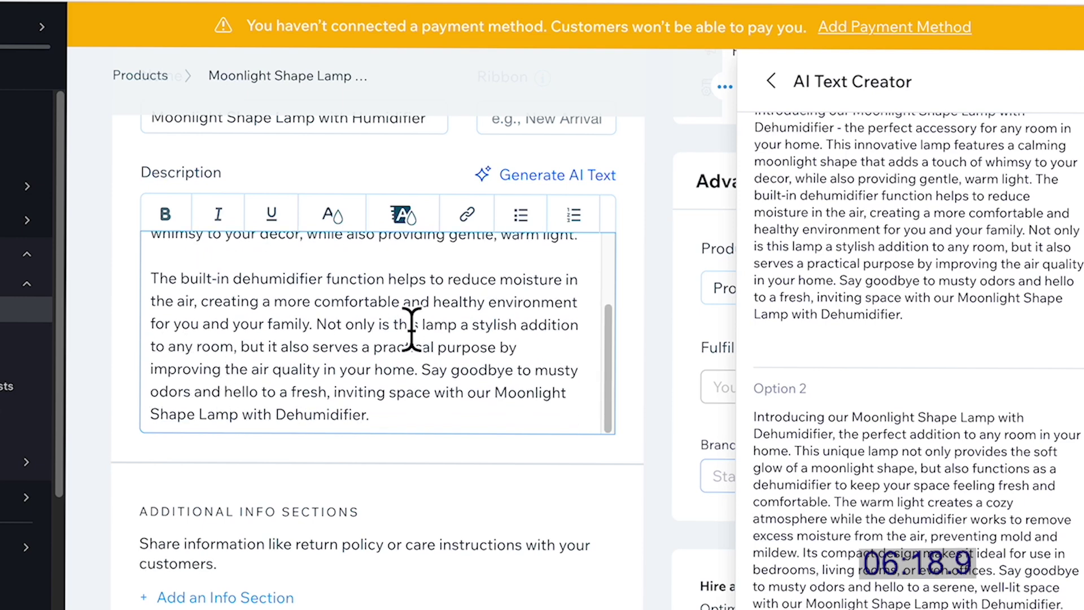
- Set the lamp's price to S$20 and mark the product as on sale
scroll(225, 501, down, 6)
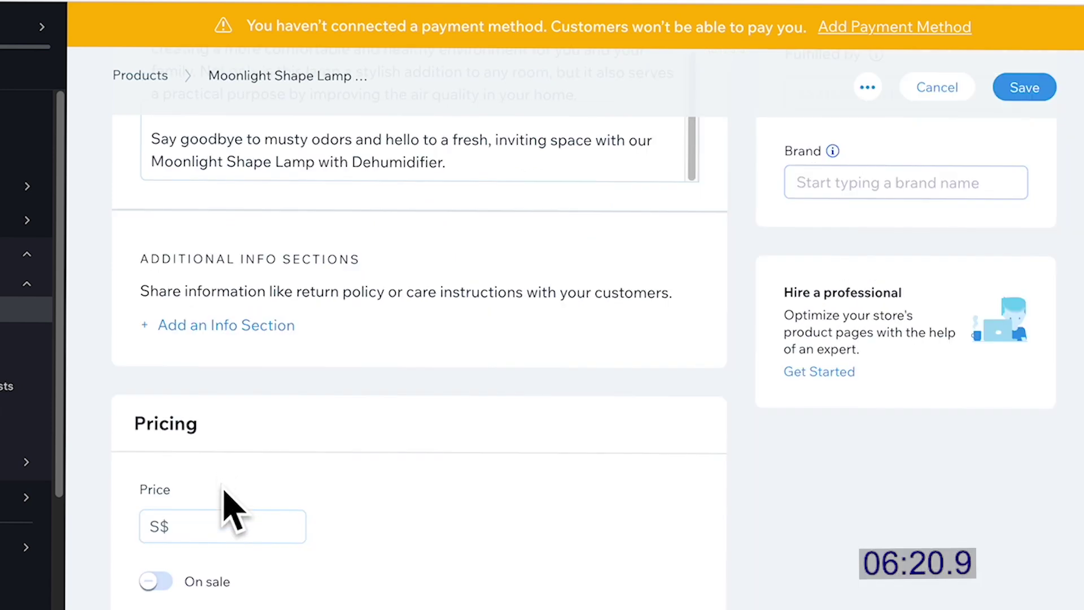
click(224, 432)
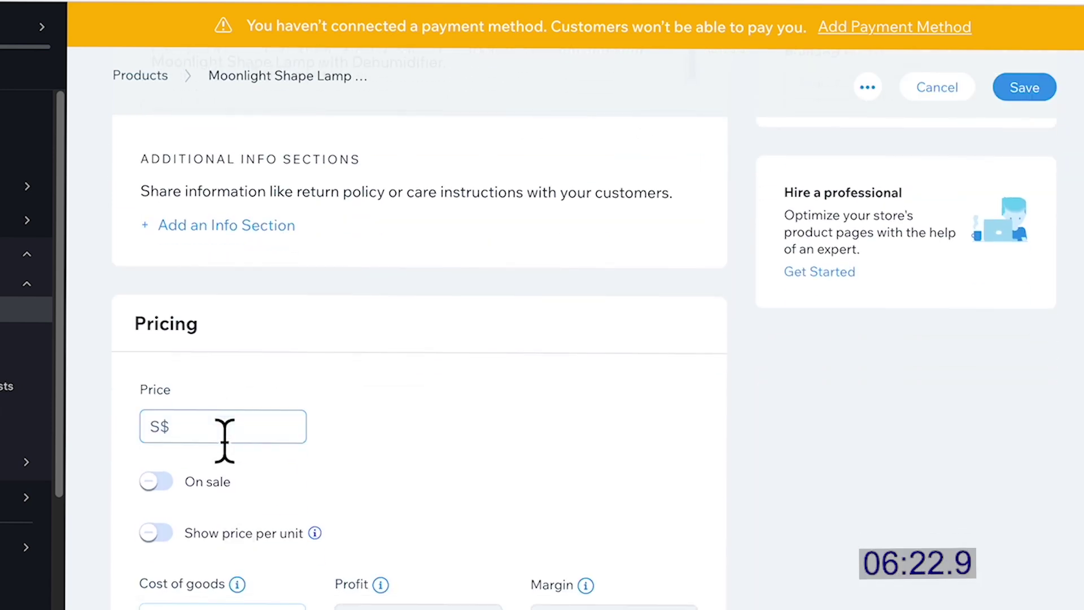
click(153, 481)
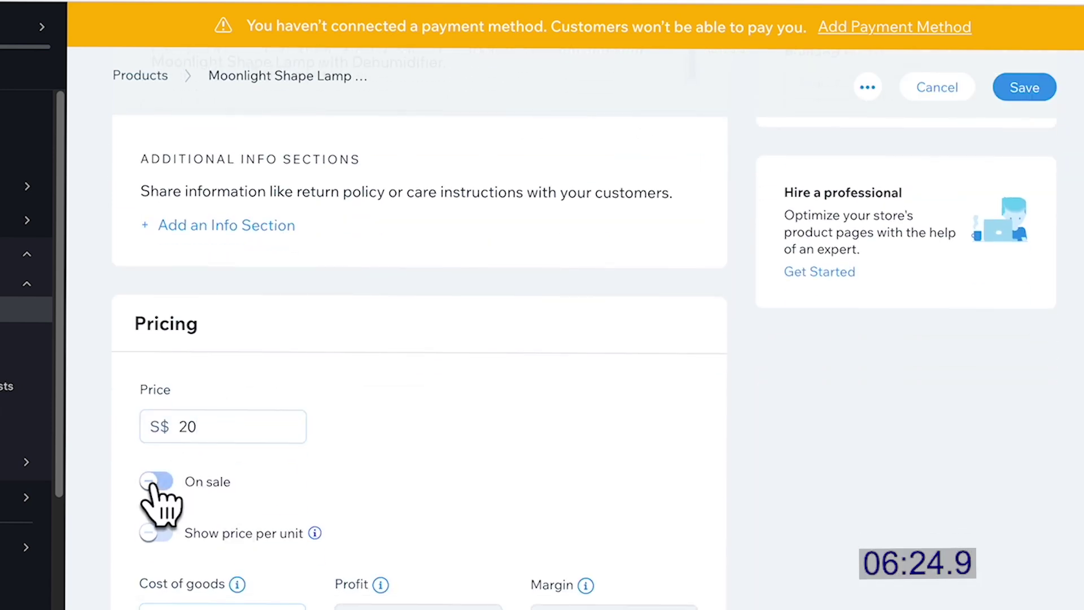
scroll(255, 580, down, 3)
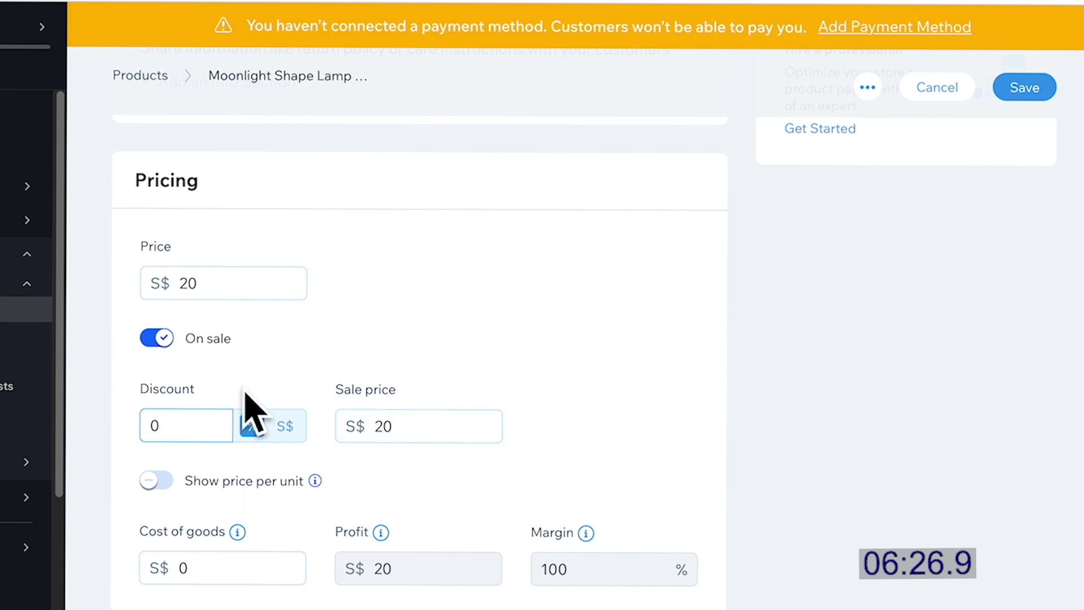
- Review the lamp's custom text, options, inventory, pre-order and subscription settings, and save the product
scroll(472, 416, down, 9)
scroll(477, 429, down, 8)
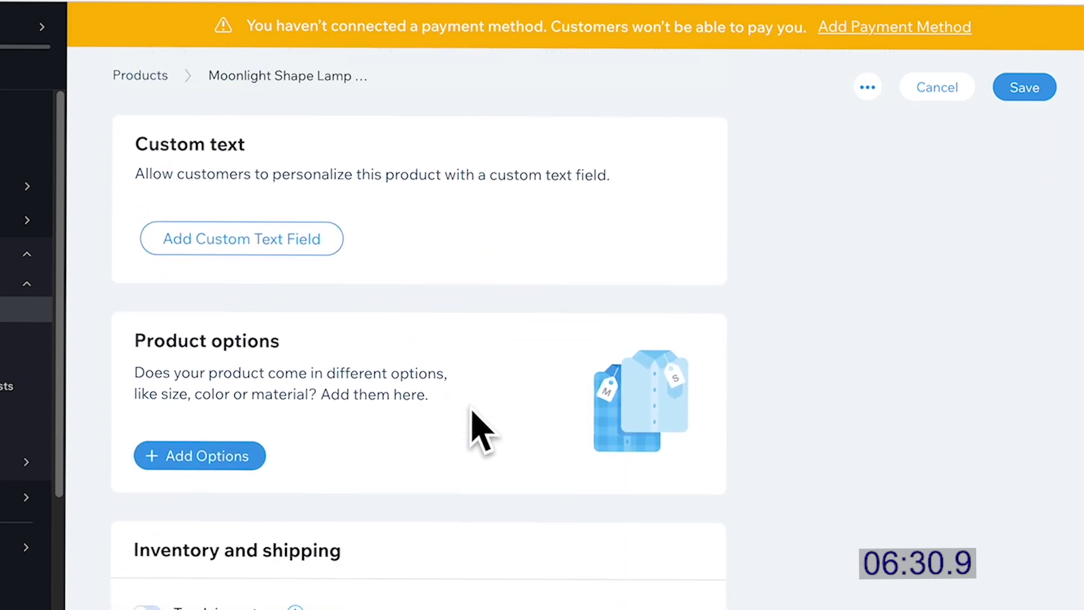
scroll(480, 424, down, 3)
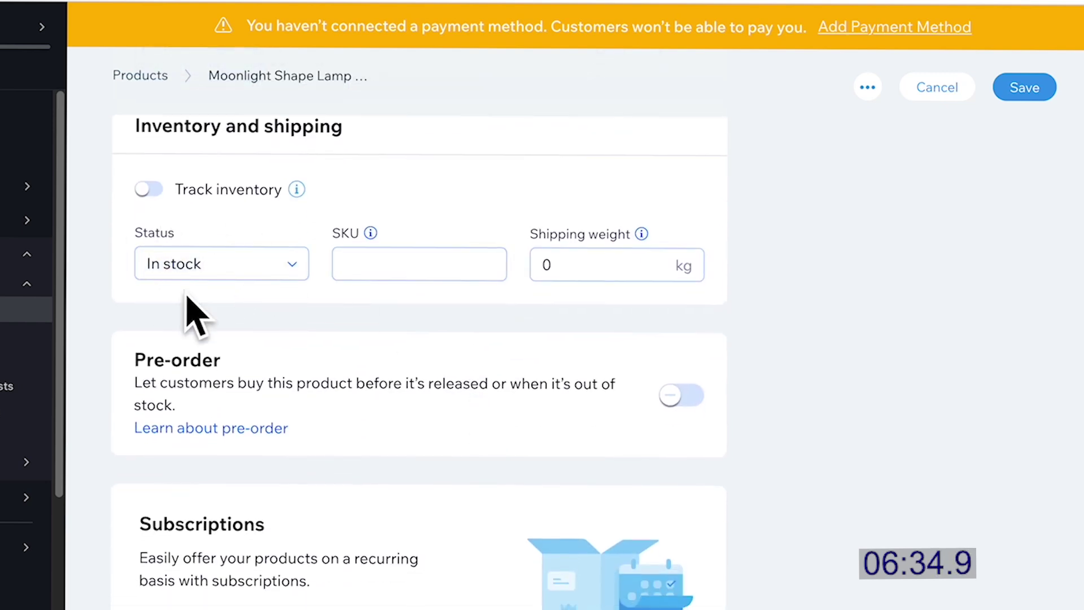
scroll(346, 443, down, 3)
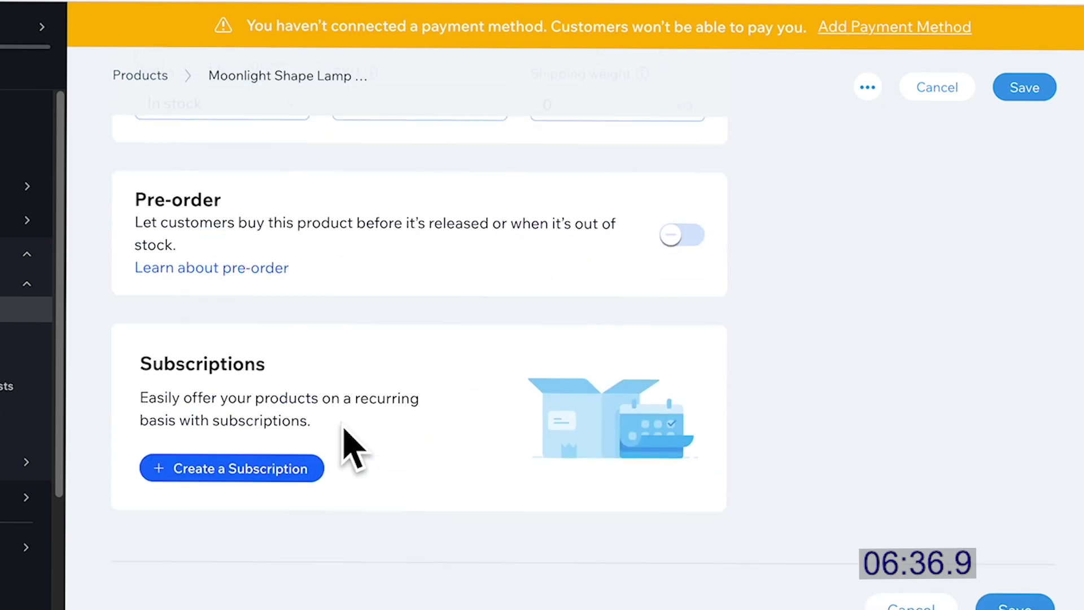
click(1027, 90)
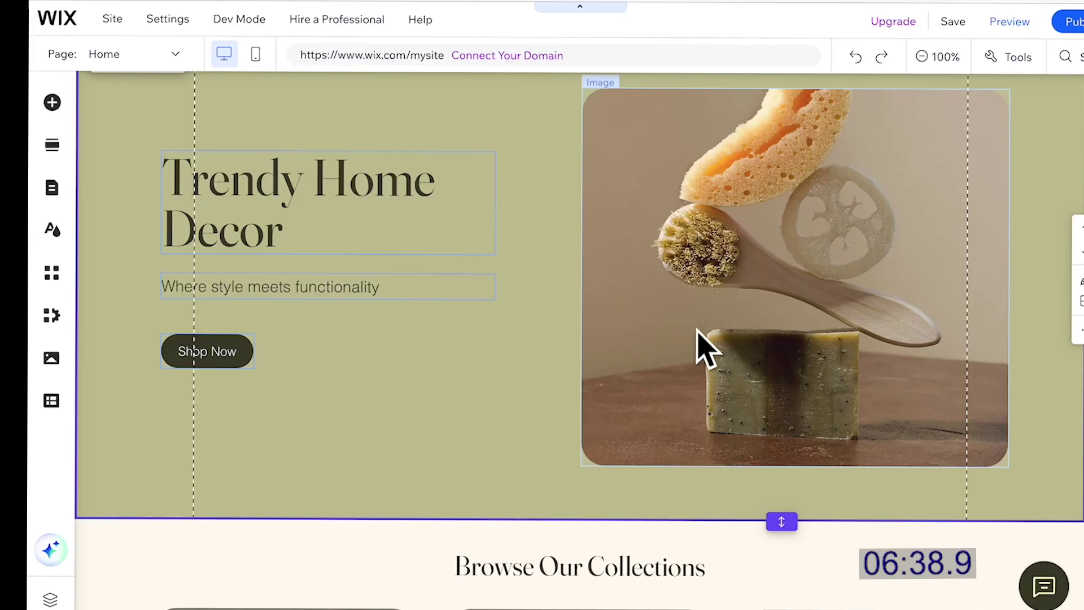
- Delete the "Browse Our Collections" store categories section from the home page
scroll(689, 435, down, 5)
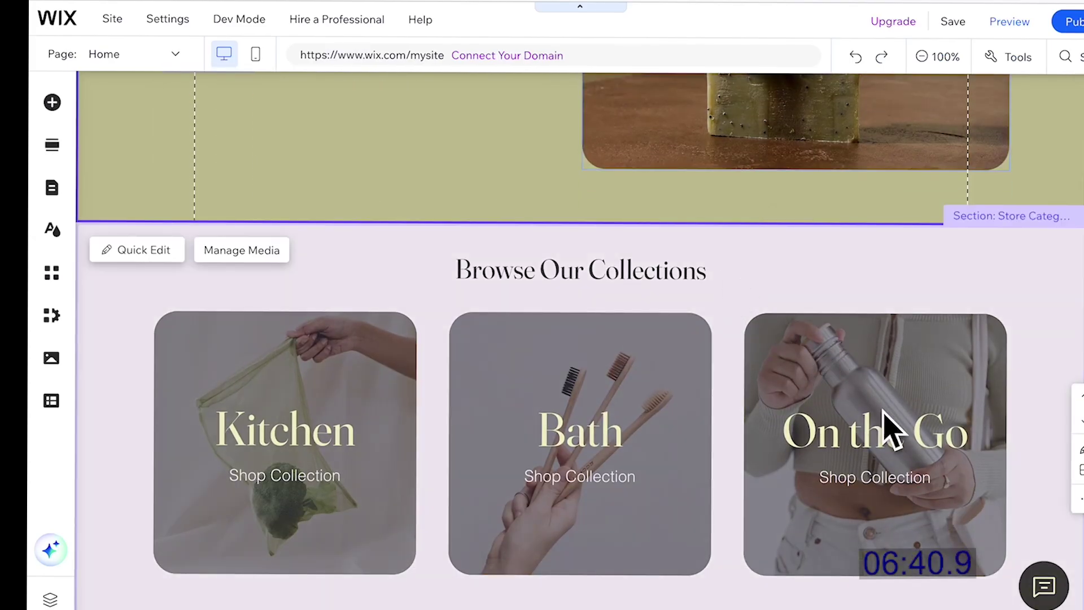
click(878, 370)
click(281, 382)
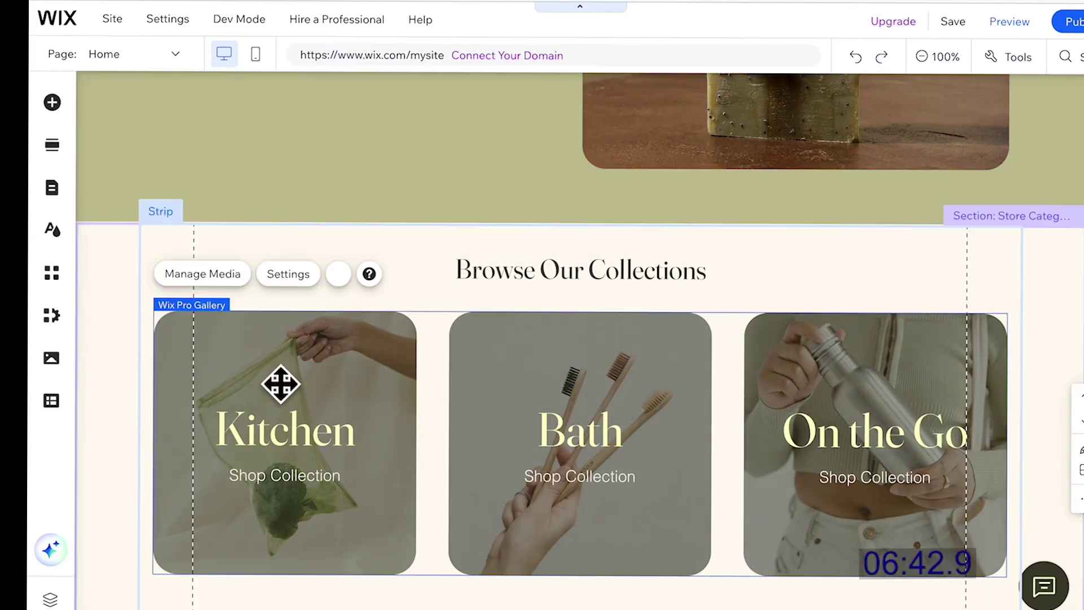
click(138, 343)
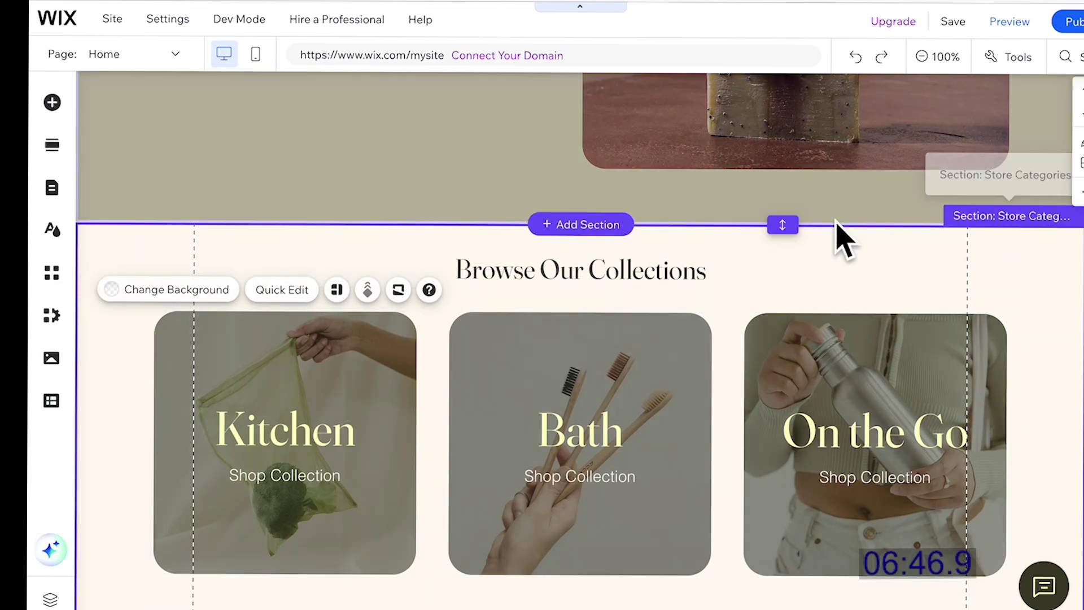
click(1030, 221)
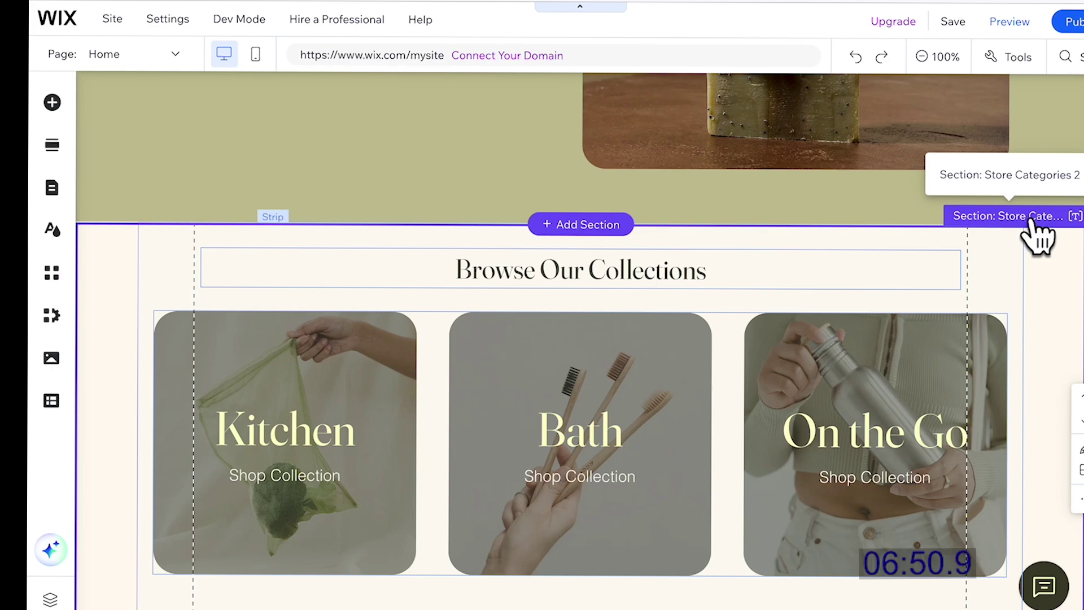
right_click(1030, 221)
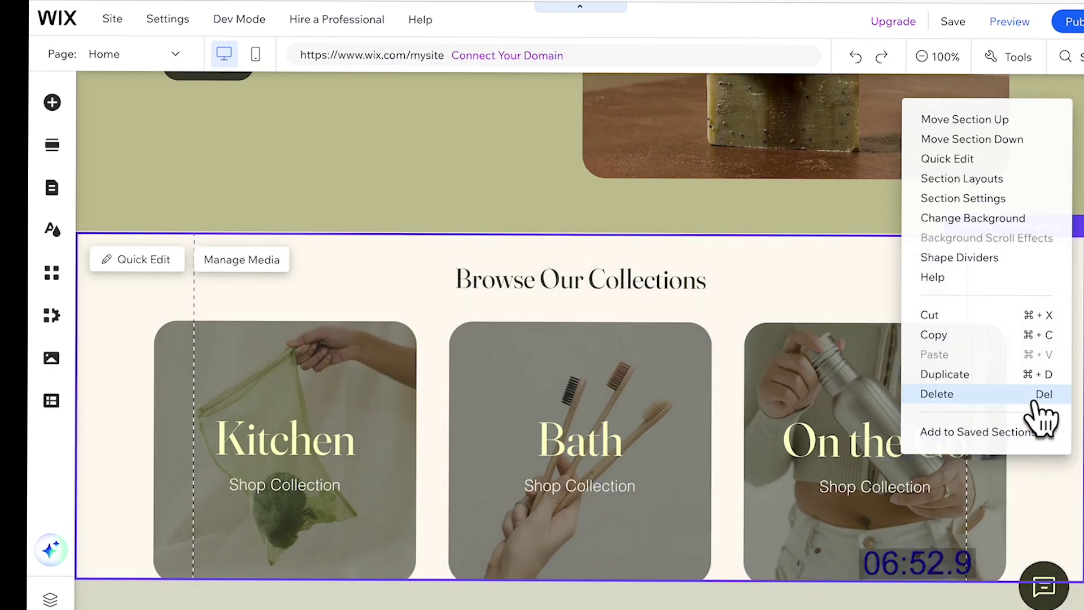
click(1035, 398)
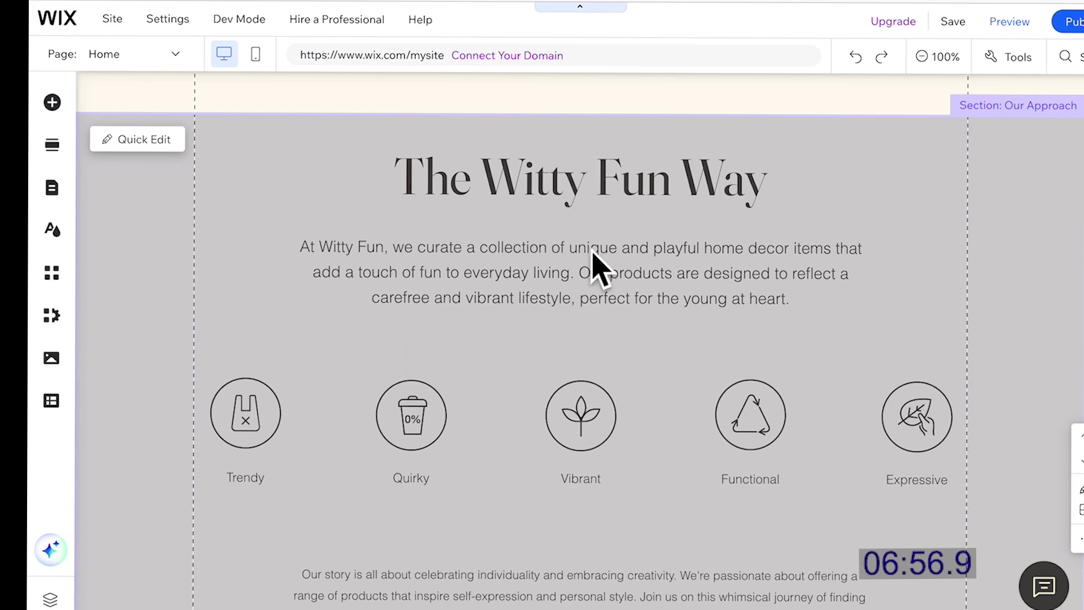
- Change the background of the "The Witty Fun Way" section to the cream theme color #FEFAF0
scroll(658, 413, down, 3)
scroll(658, 416, up, 5)
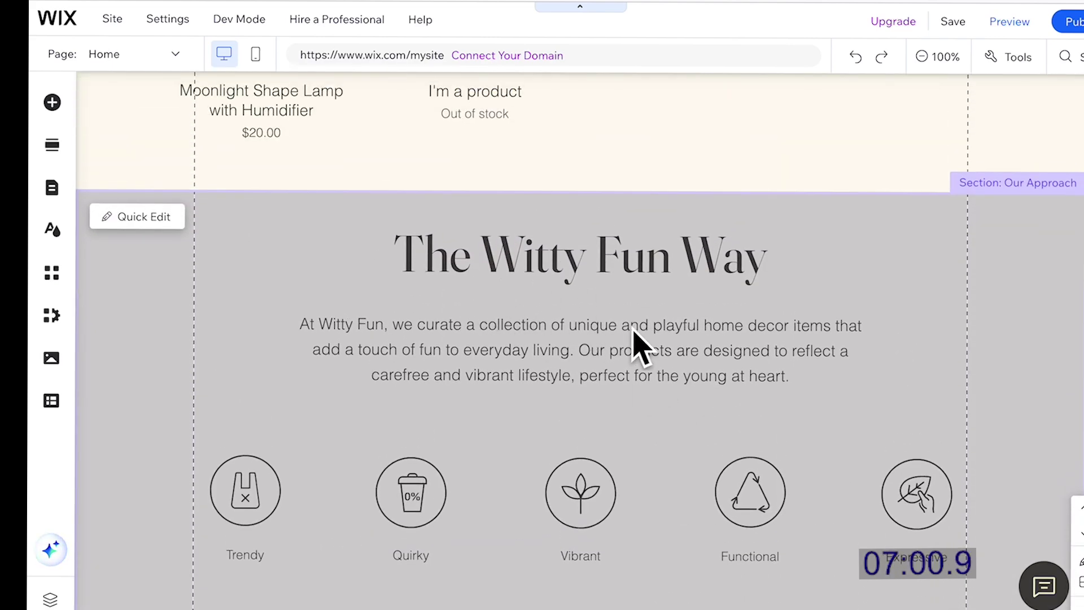
scroll(772, 363, down, 5)
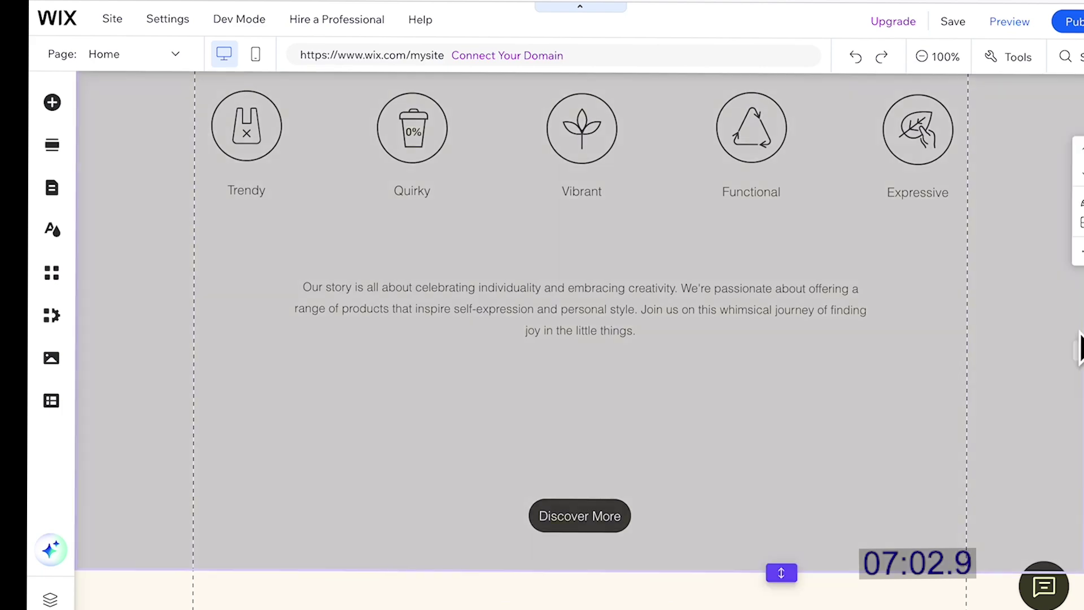
scroll(650, 289, up, 5)
scroll(648, 291, down, 1)
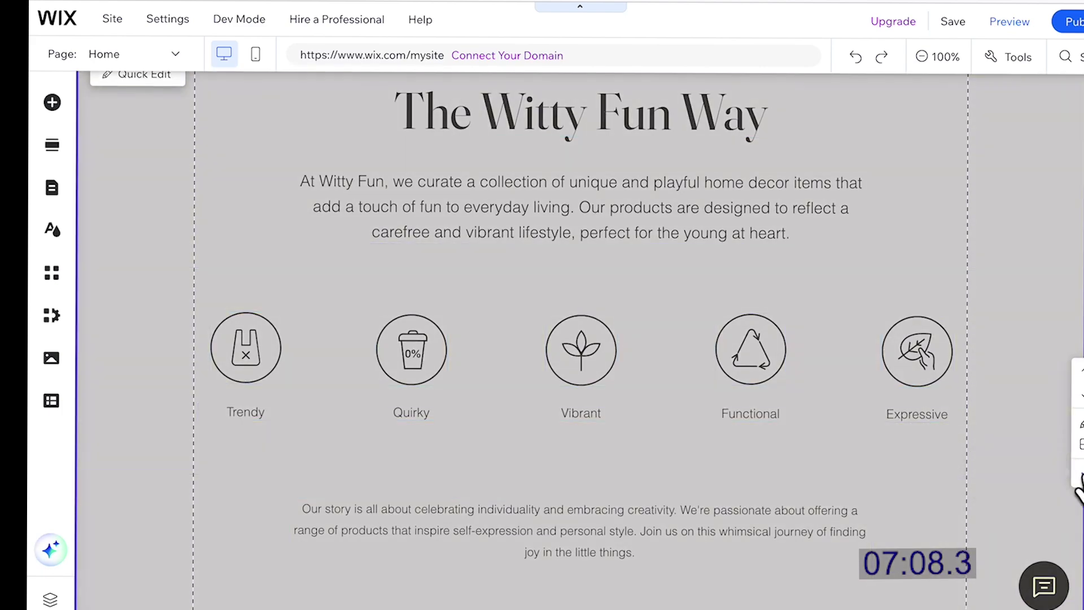
click(1078, 483)
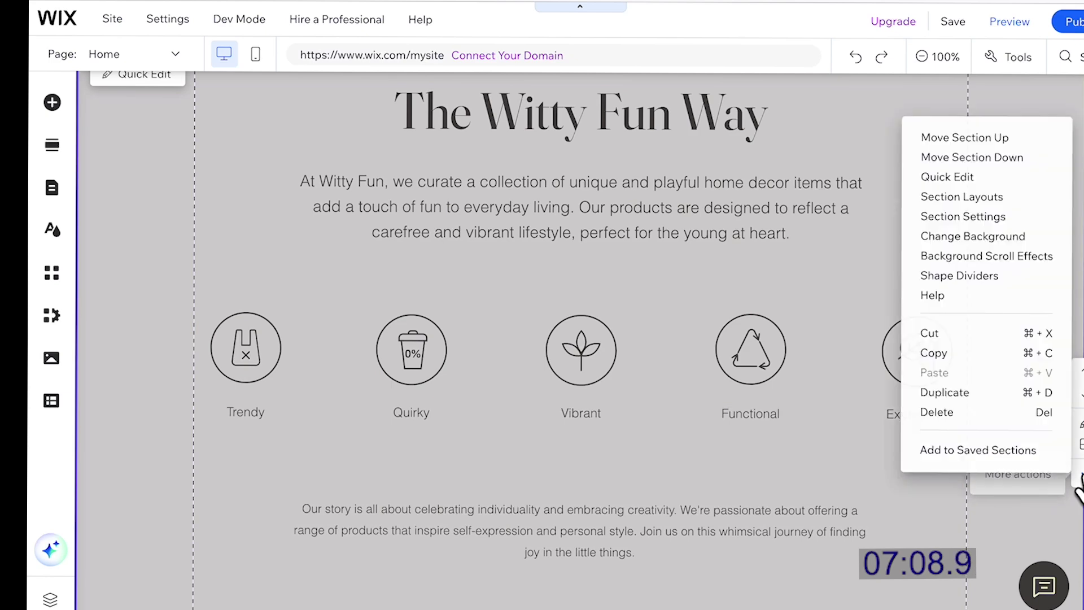
click(932, 235)
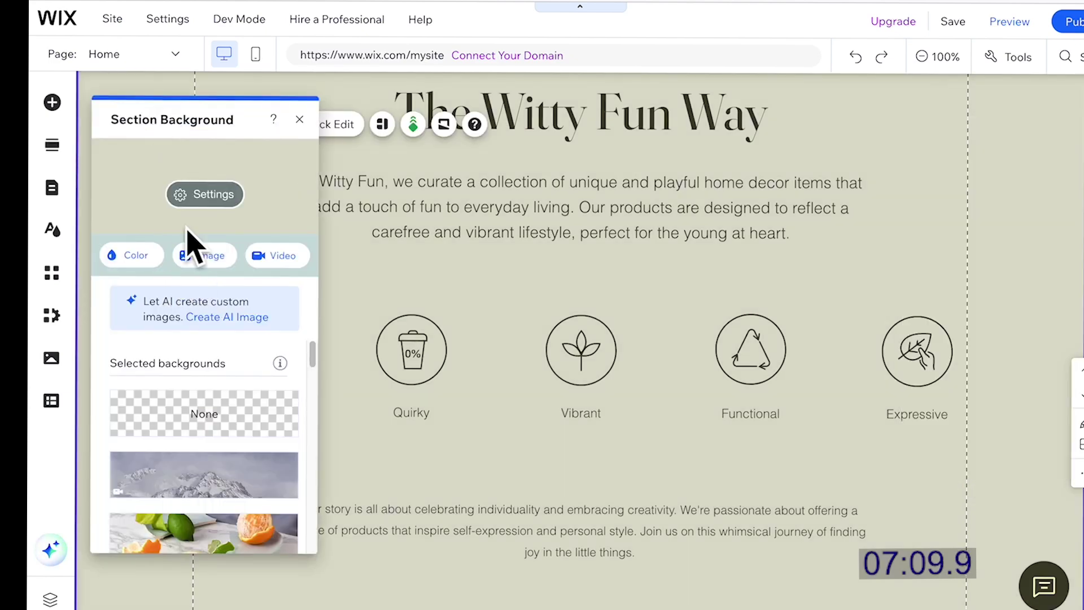
click(137, 256)
click(164, 391)
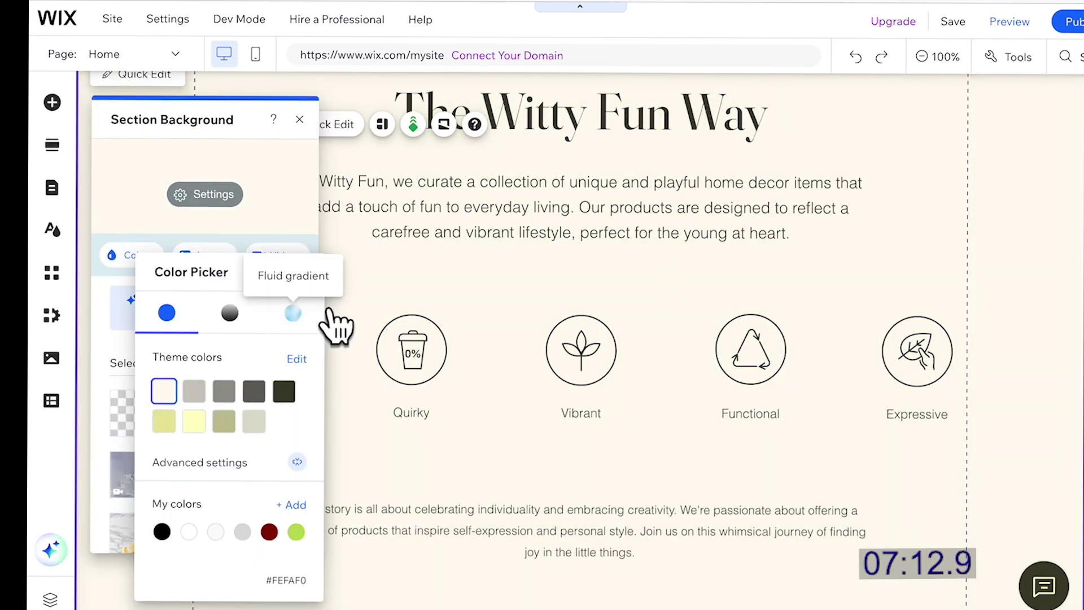
click(305, 272)
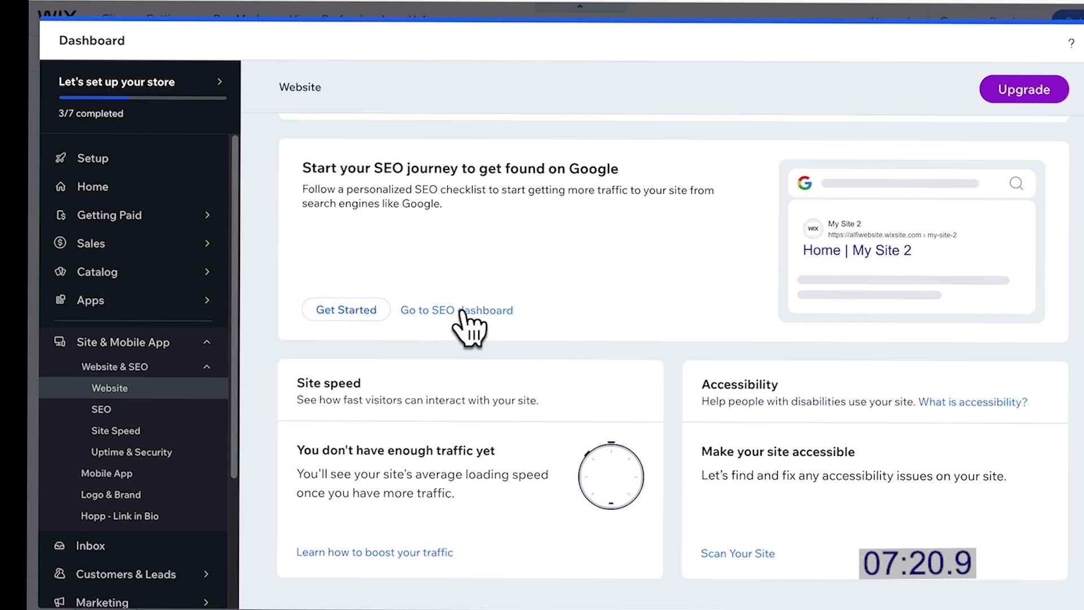
- Start the SEO setup checklist from the SEO dashboard with the keywords accessories, lifestyle and home
click(465, 310)
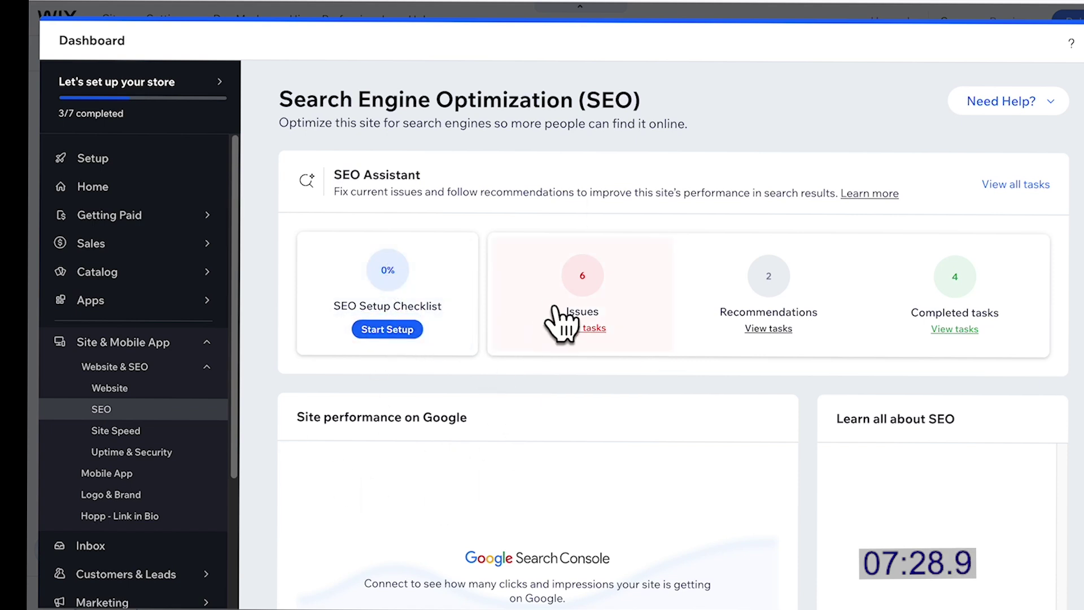
click(398, 332)
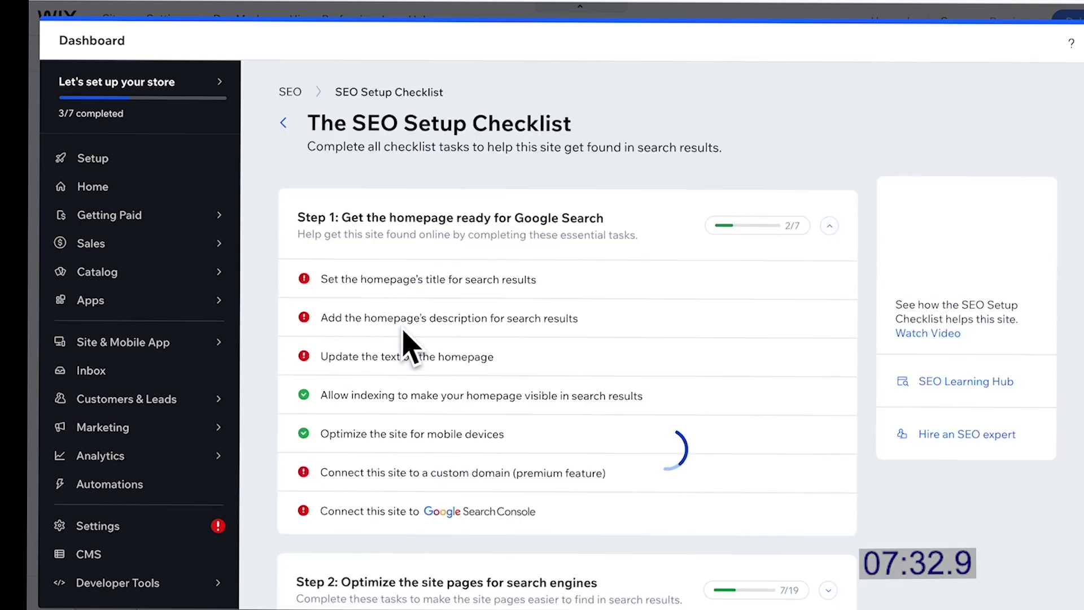
text(accessories,lifestyle)
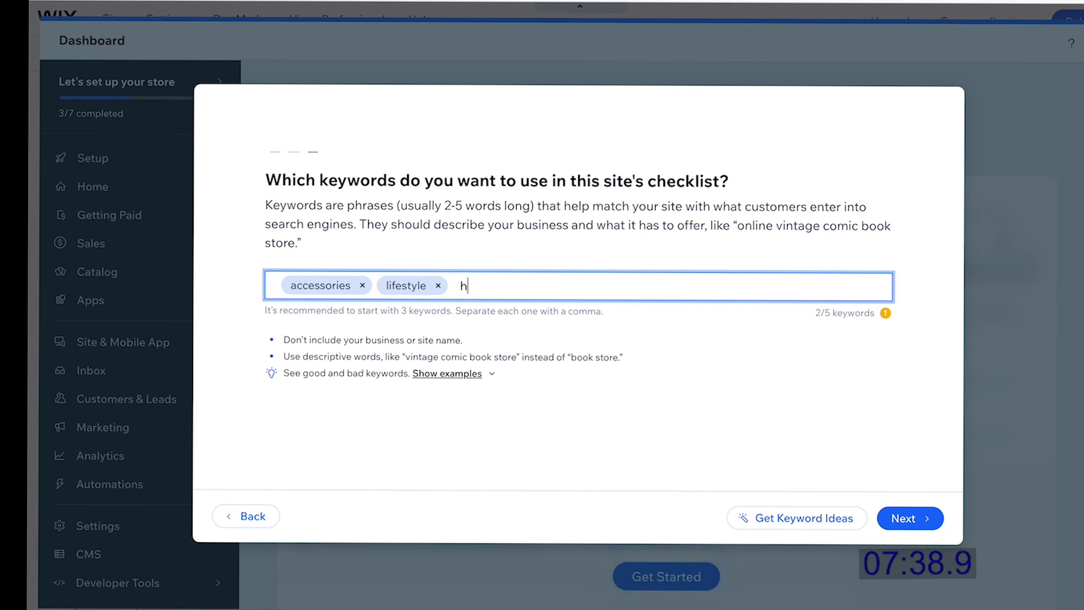
text(home,)
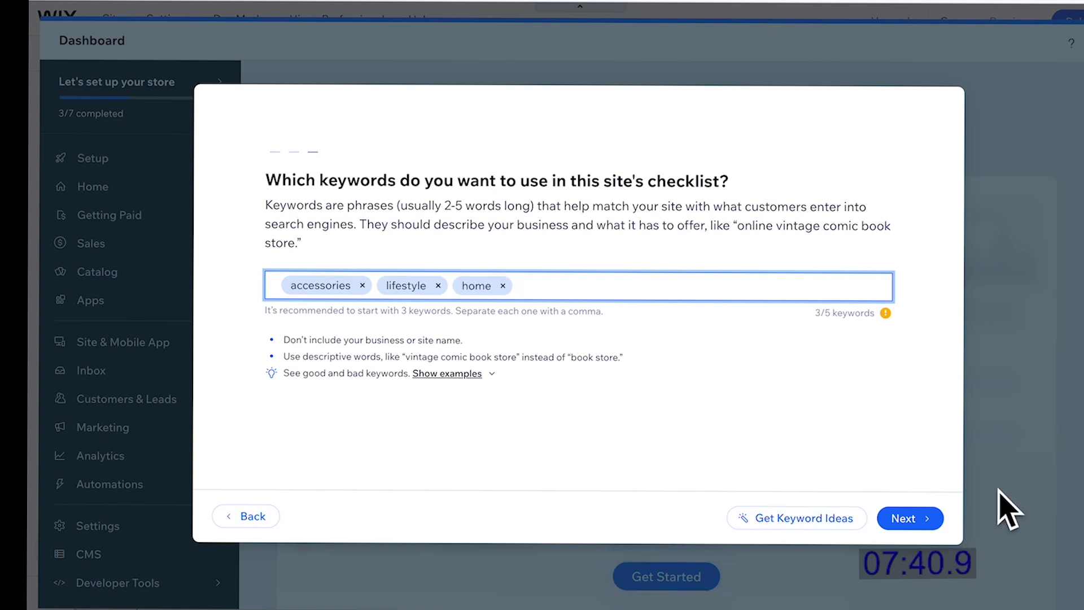
click(912, 517)
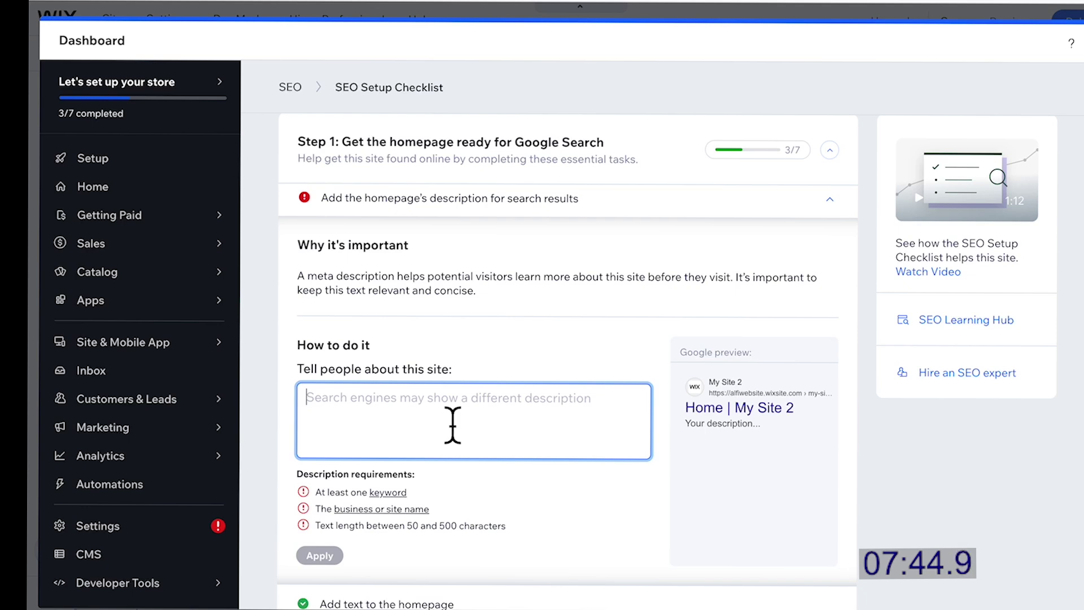
- Apply the homepage search description "An online store, Witty Fun dedicated for the casual lifestyle for the young and trendy."
text(An)
text(online store, Witty Fun dedicated for the casual lifestyle for the young and trendy.)
click(310, 553)
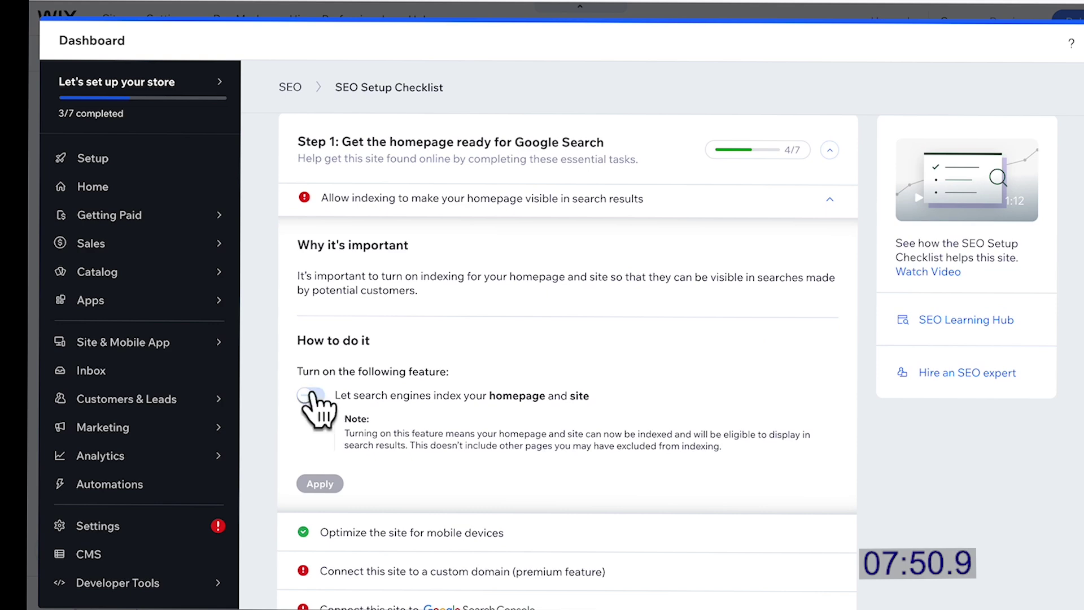
- Let search engines index the homepage and site, and open the checklist task for connecting a custom domain
click(311, 396)
click(320, 484)
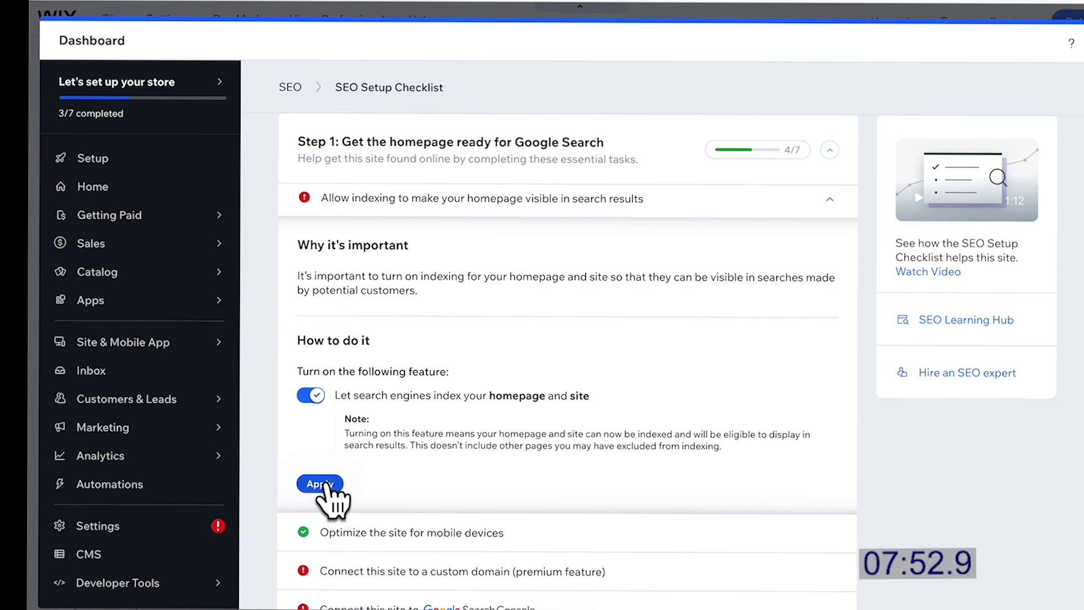
click(511, 327)
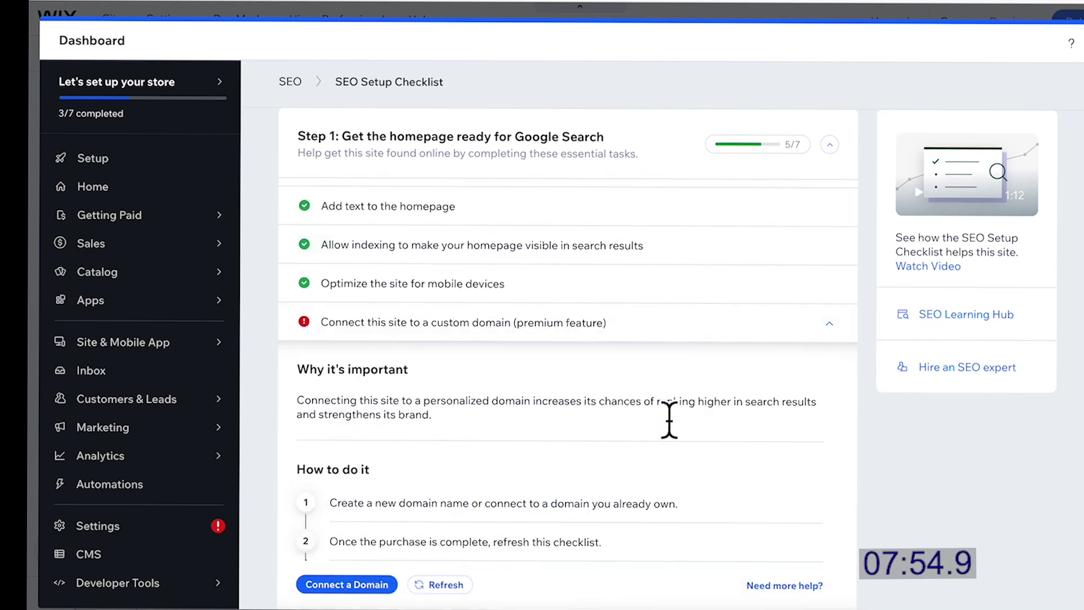
- Look over the custom domain and Google Search Console tasks in the SEO checklist, and return to the site editor
scroll(668, 424, down, 5)
scroll(668, 424, up, 5)
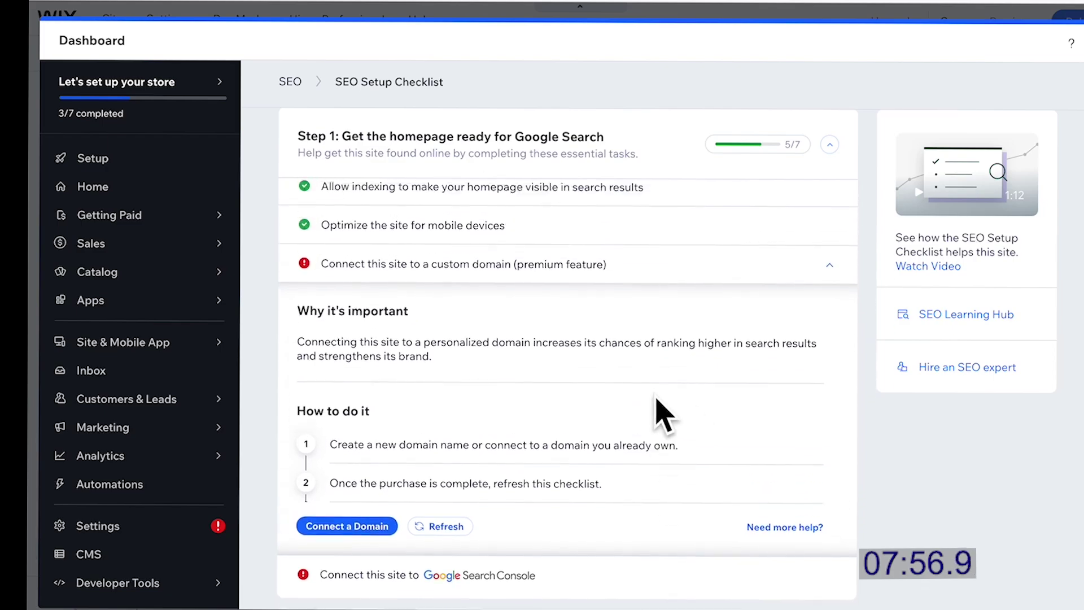
key(Escape)
scroll(841, 458, down, 5)
scroll(841, 457, up, 5)
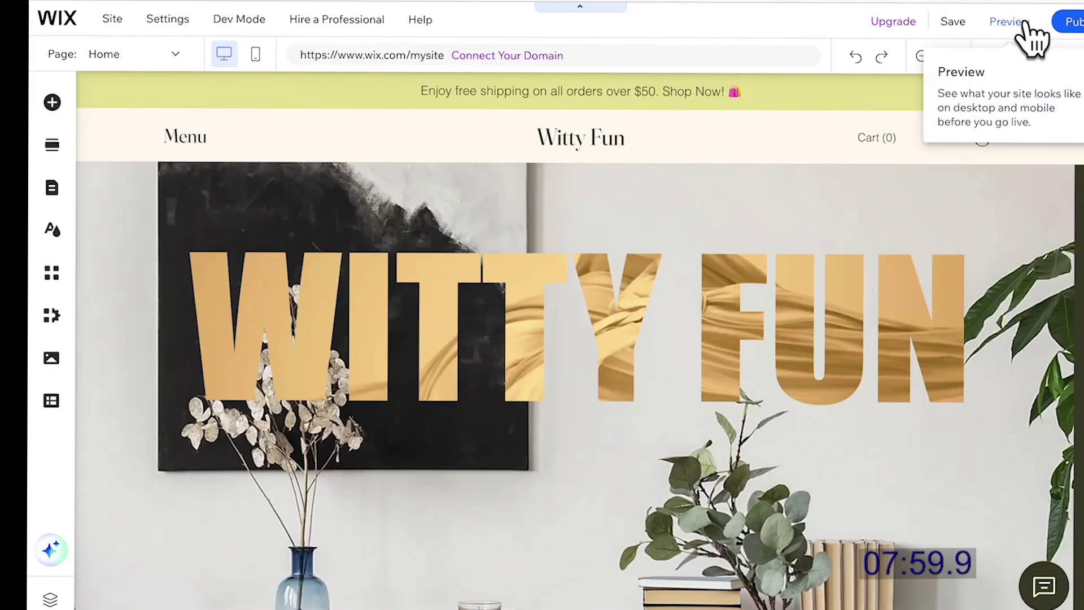
- Preview the Witty Fun site and look through the home page down to the "Connect With Us" section and back up
click(1016, 23)
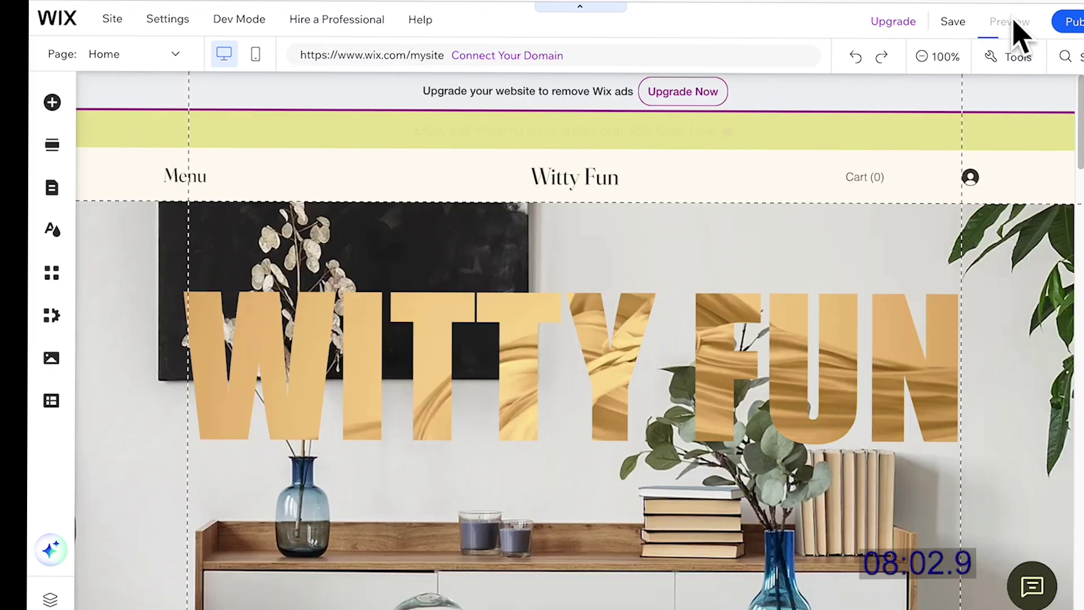
scroll(380, 237, down, 15)
scroll(380, 237, down, 15)
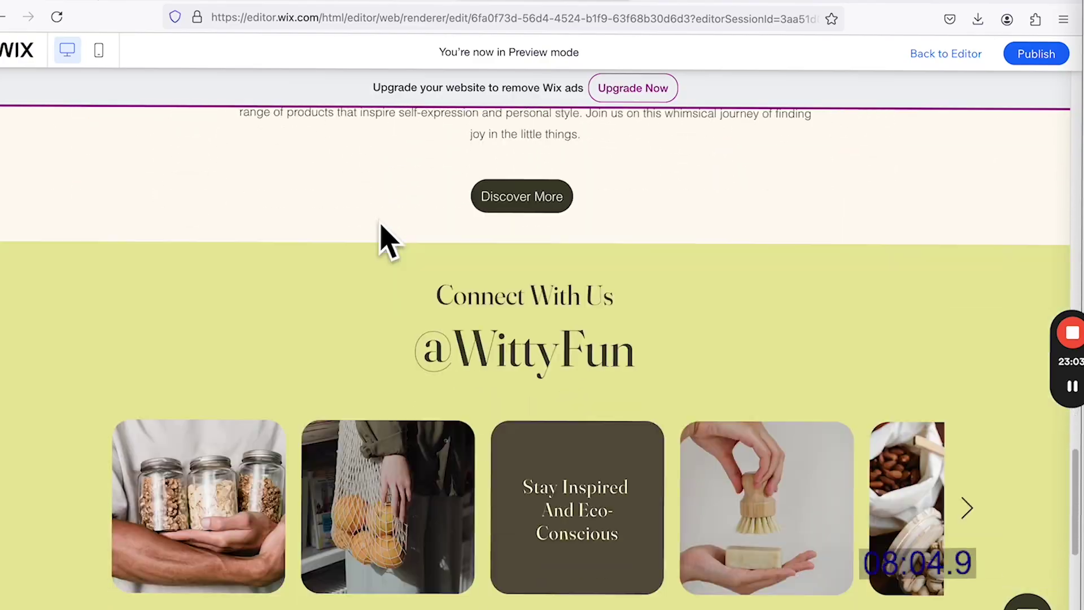
scroll(380, 238, up, 12)
scroll(382, 226, up, 10)
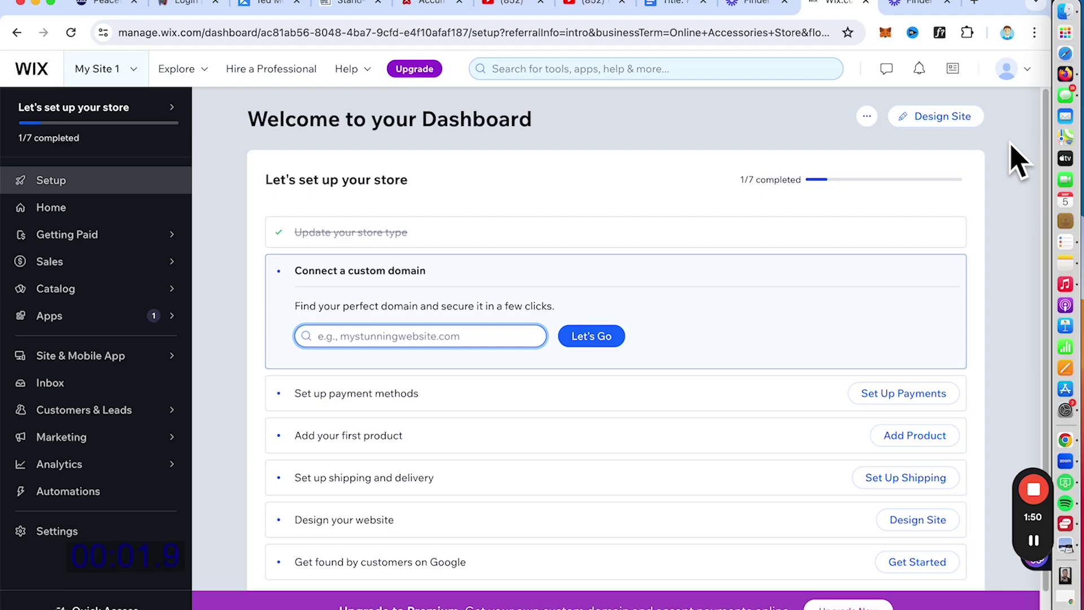
- Start designing a new accessories store site with the AI site builder and look through the generated home page
click(949, 122)
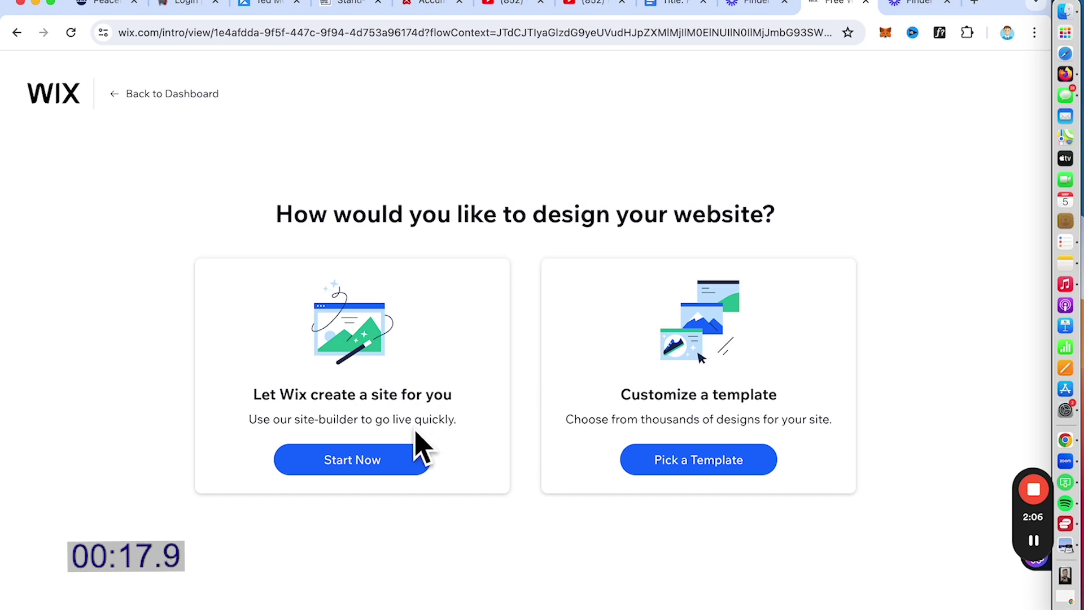
click(389, 464)
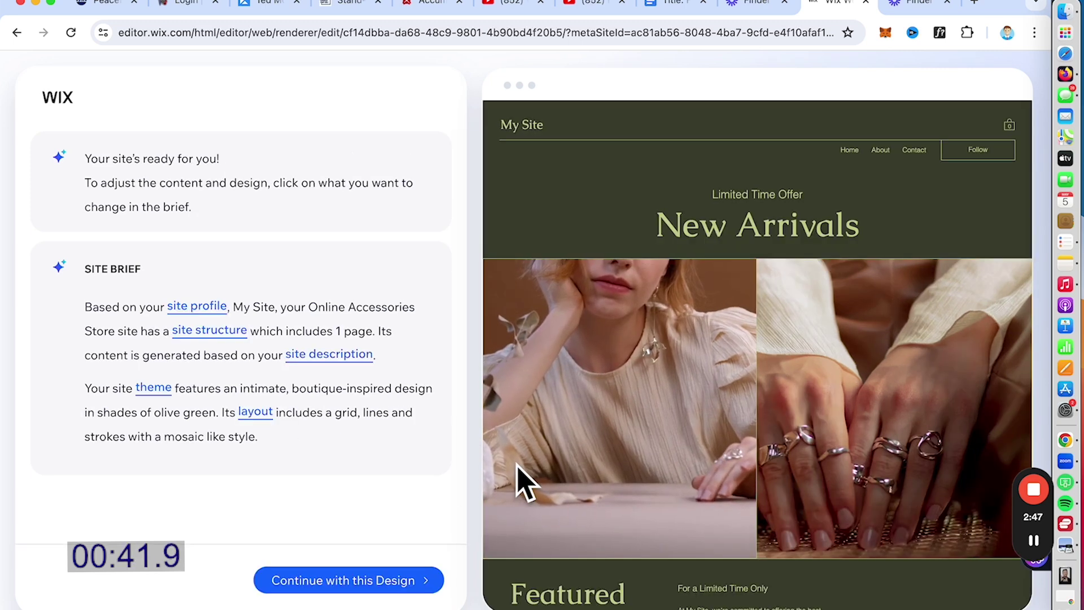
scroll(523, 483, down, 1)
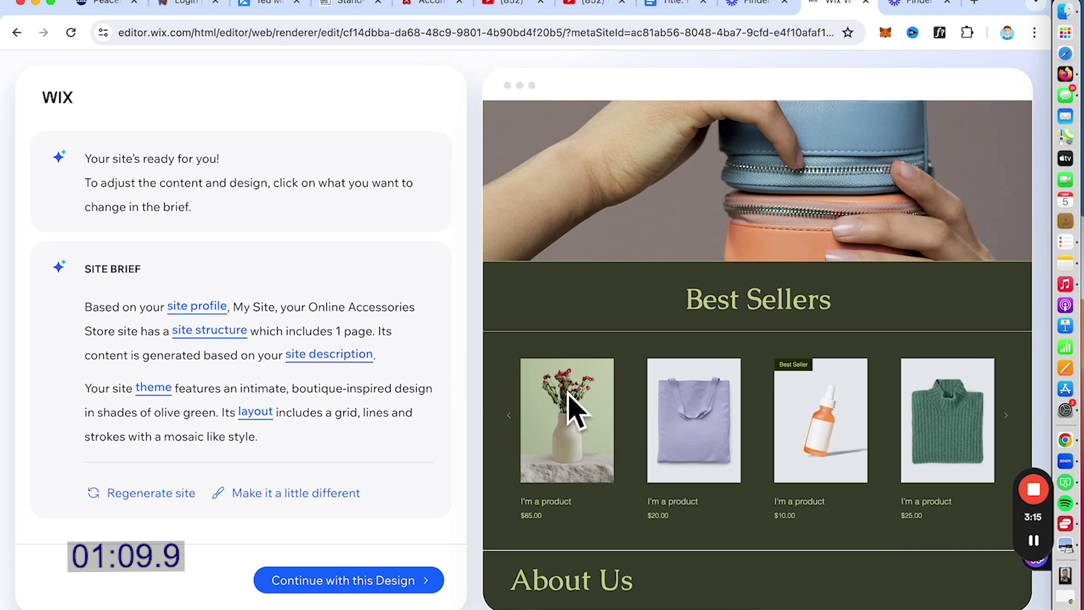
scroll(871, 456, down, 5)
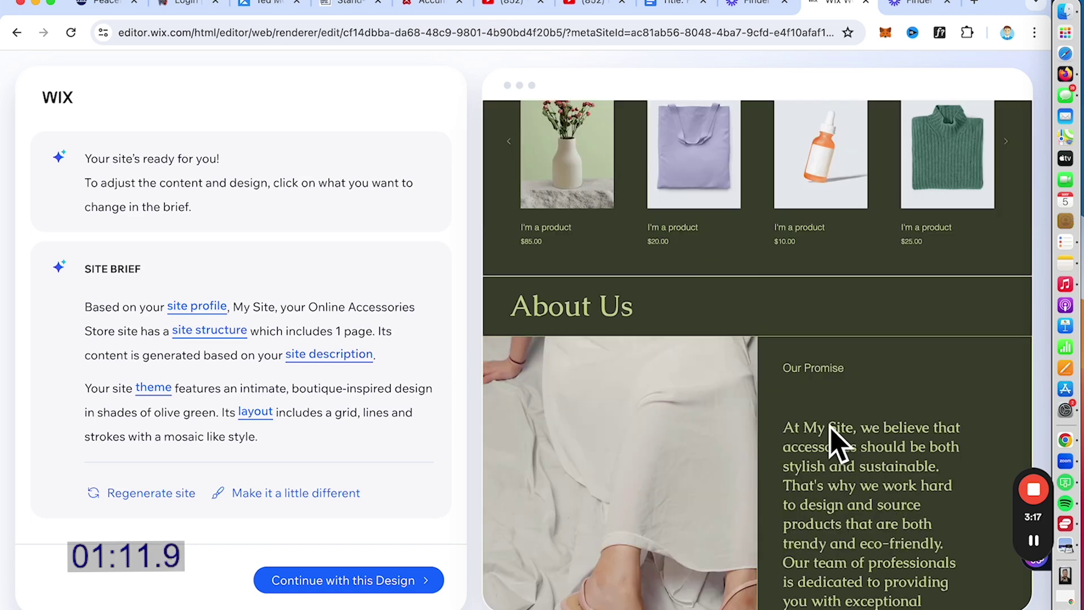
scroll(840, 443, up, 4)
scroll(830, 429, down, 1)
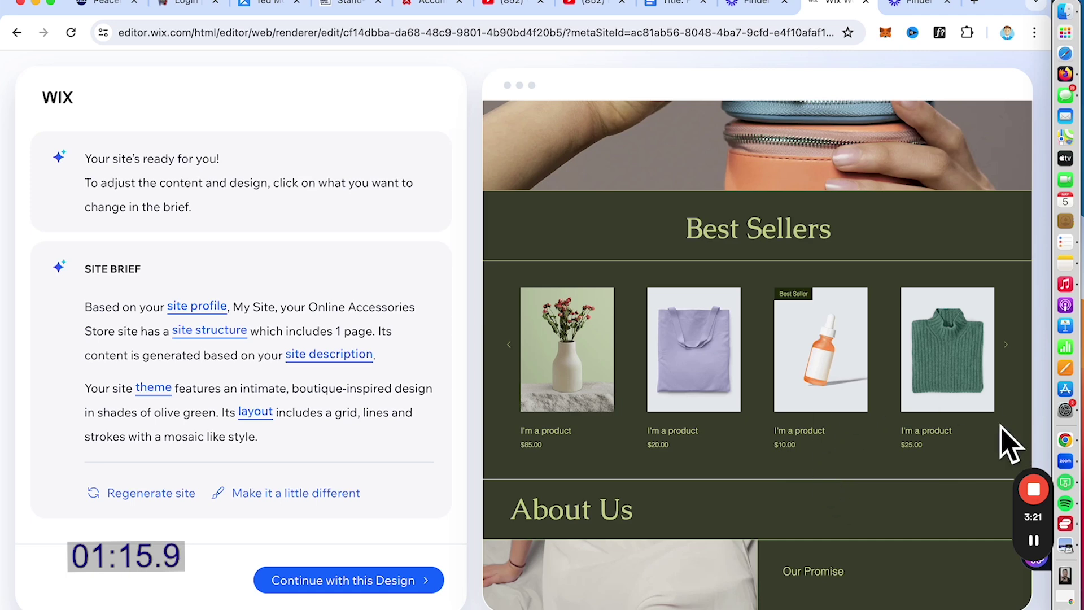
scroll(790, 463, down, 8)
scroll(791, 463, up, 2)
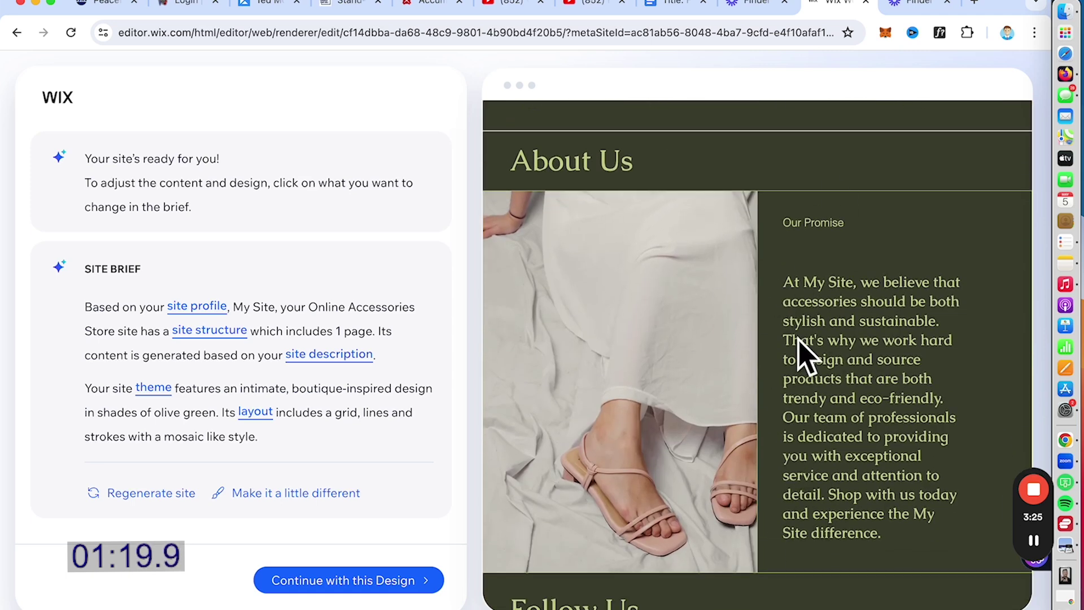
scroll(635, 455, down, 6)
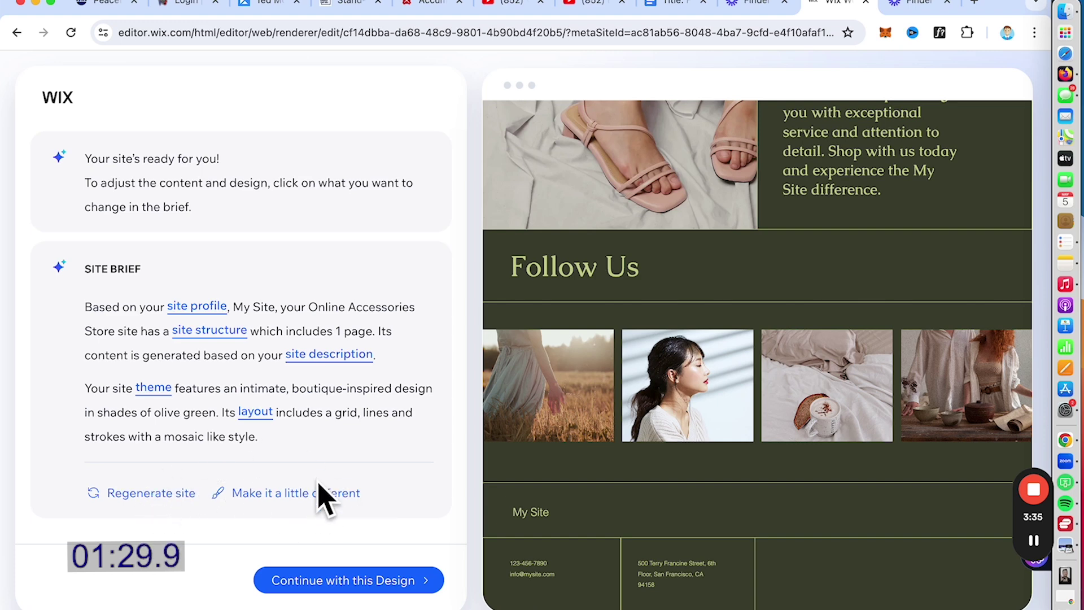
- Generate a slightly different site design and request a "clean layout with light color palette and minimalistic look"
click(289, 493)
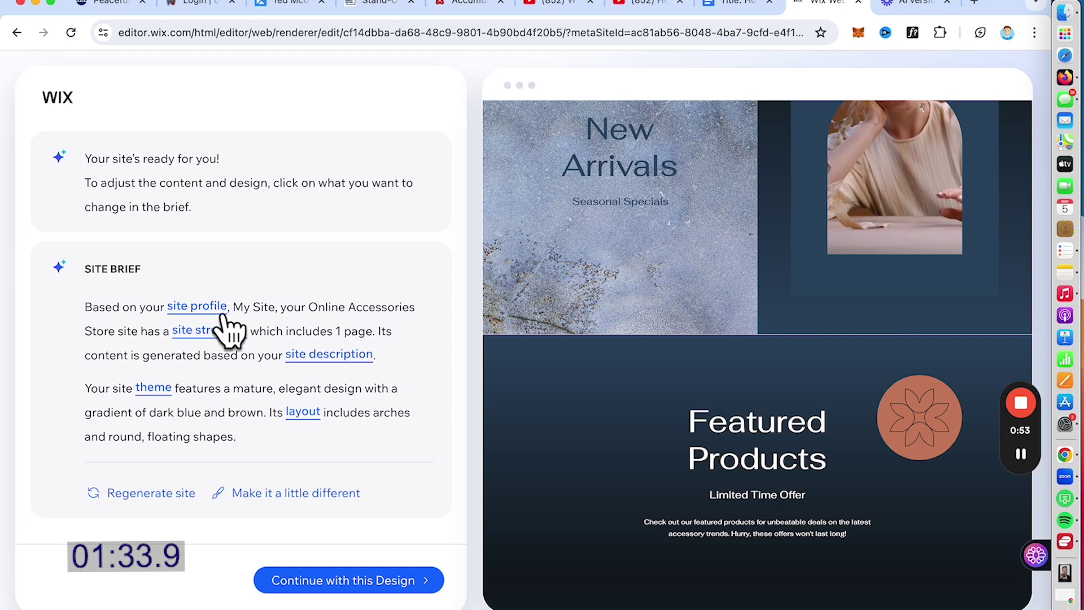
click(303, 413)
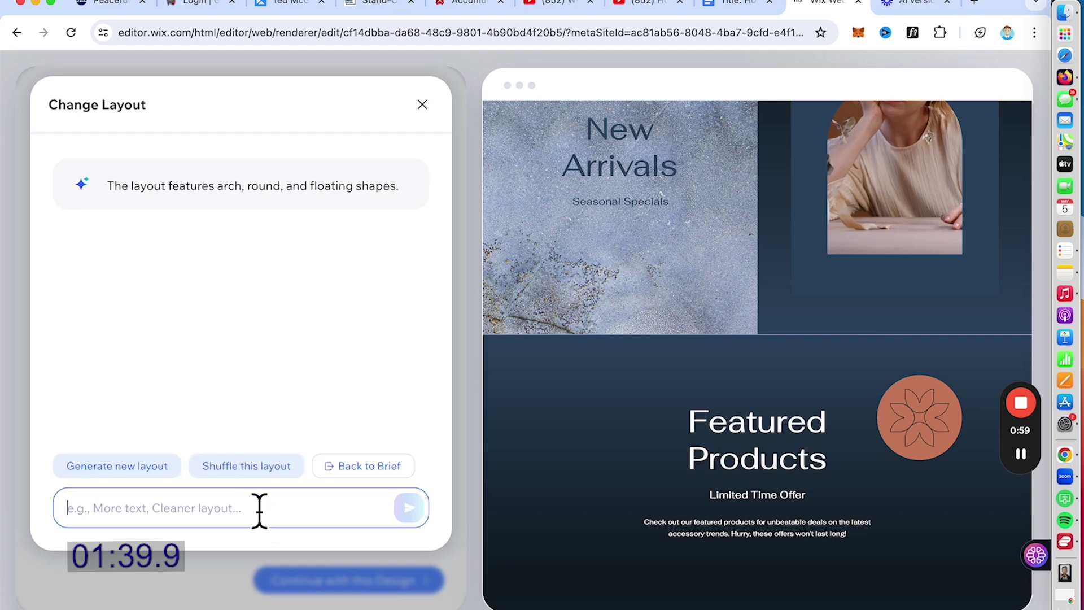
text(c)
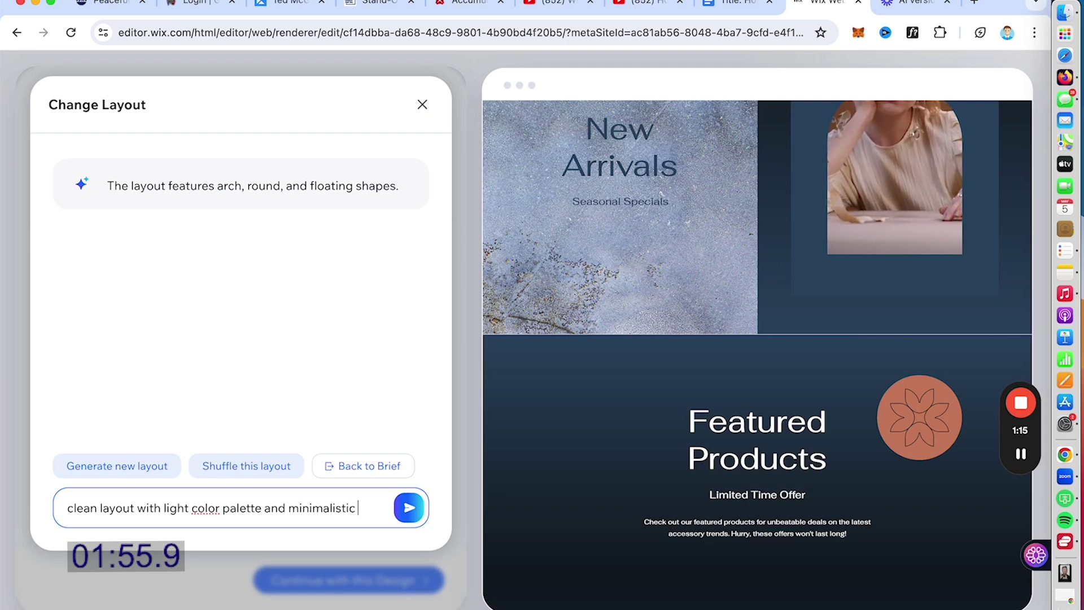
text(look)
click(409, 508)
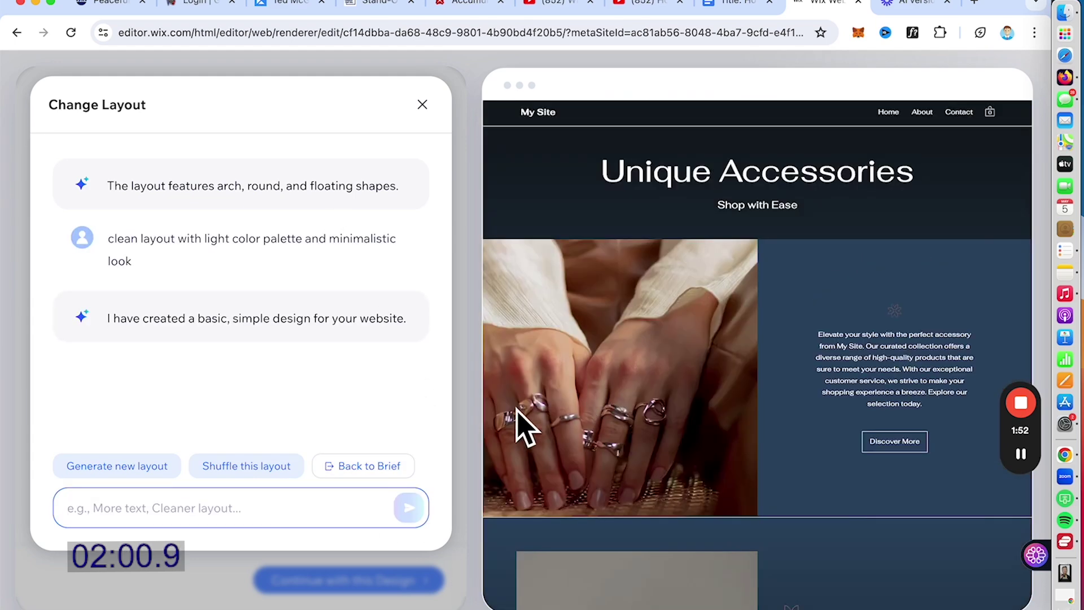
- Request the layout "generate light yellow color background with earth tones with modern uncluttered layout", look through it and return to the site brief
click(243, 513)
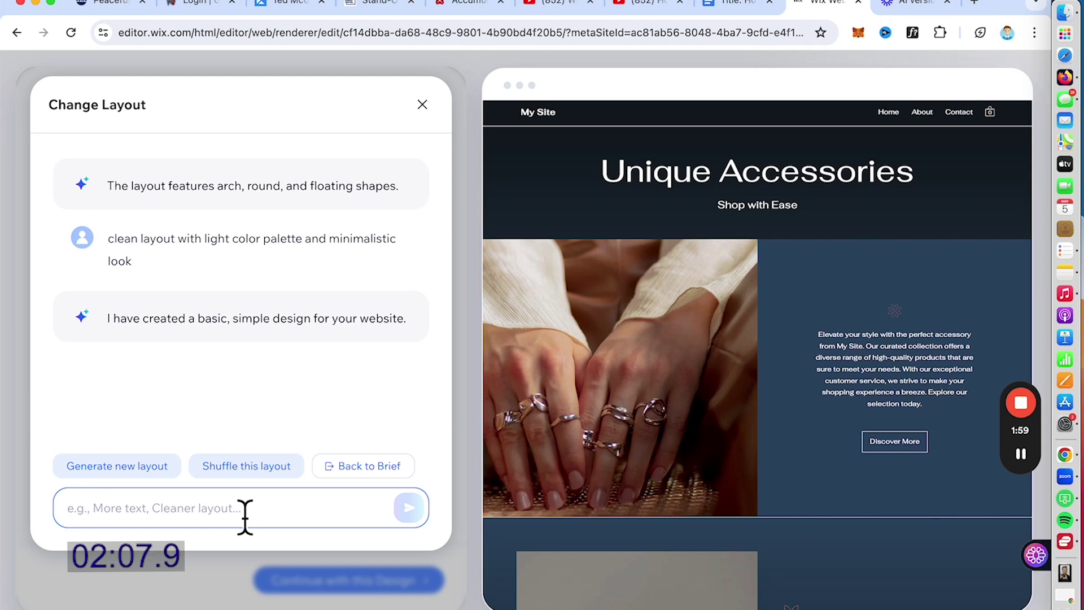
text(generate light yellow color background with eat)
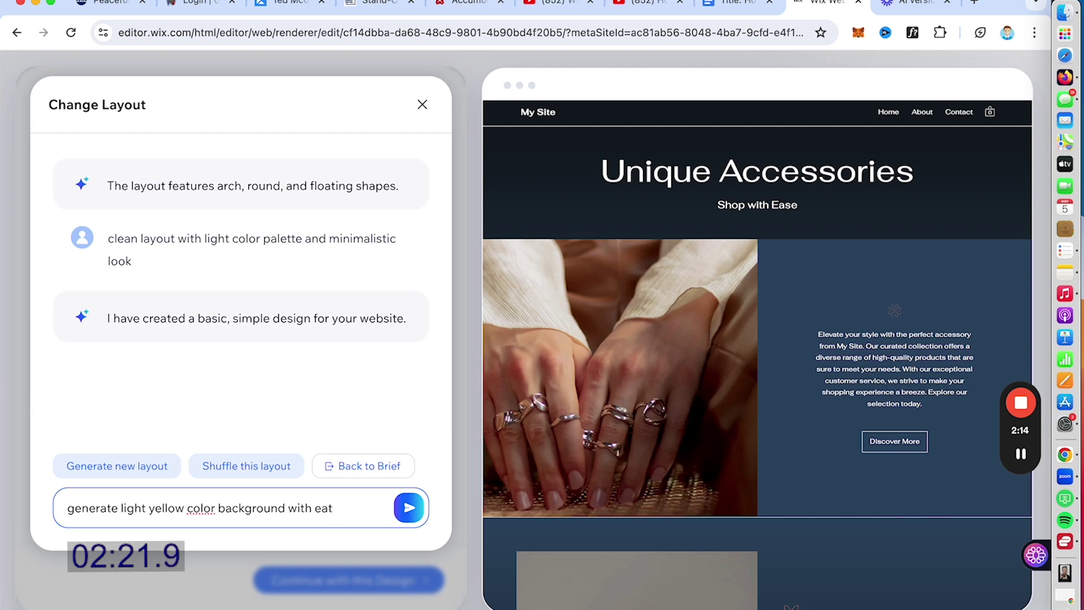
text(one)
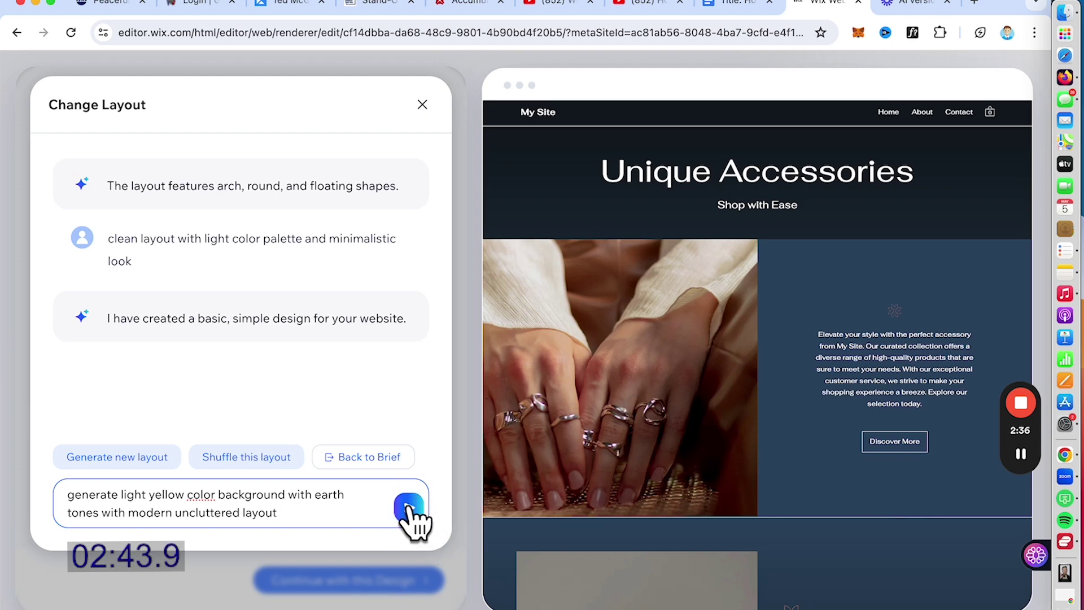
click(409, 507)
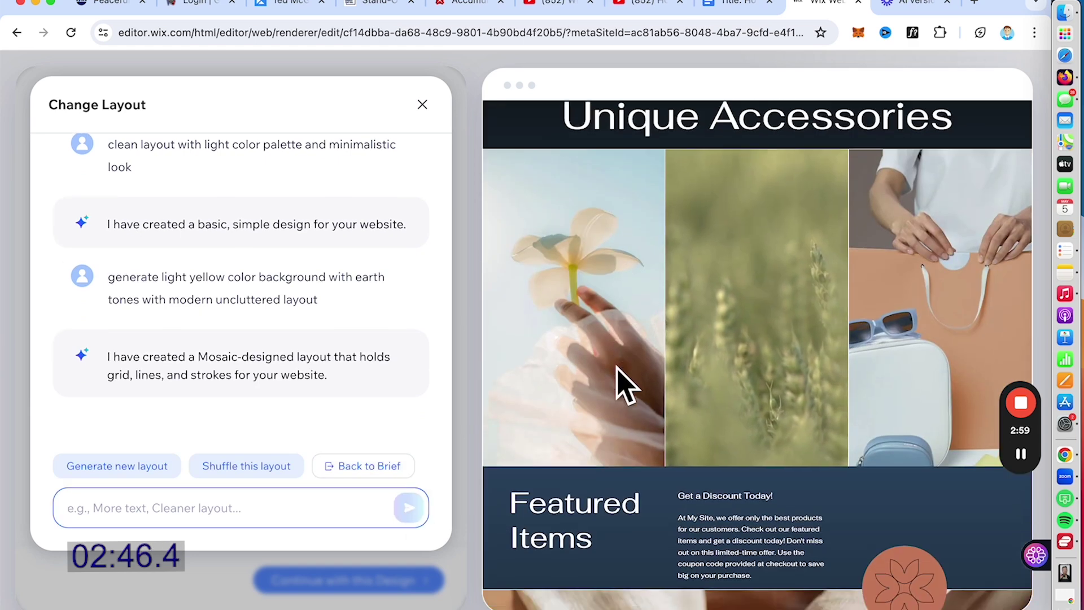
scroll(617, 382, down, 5)
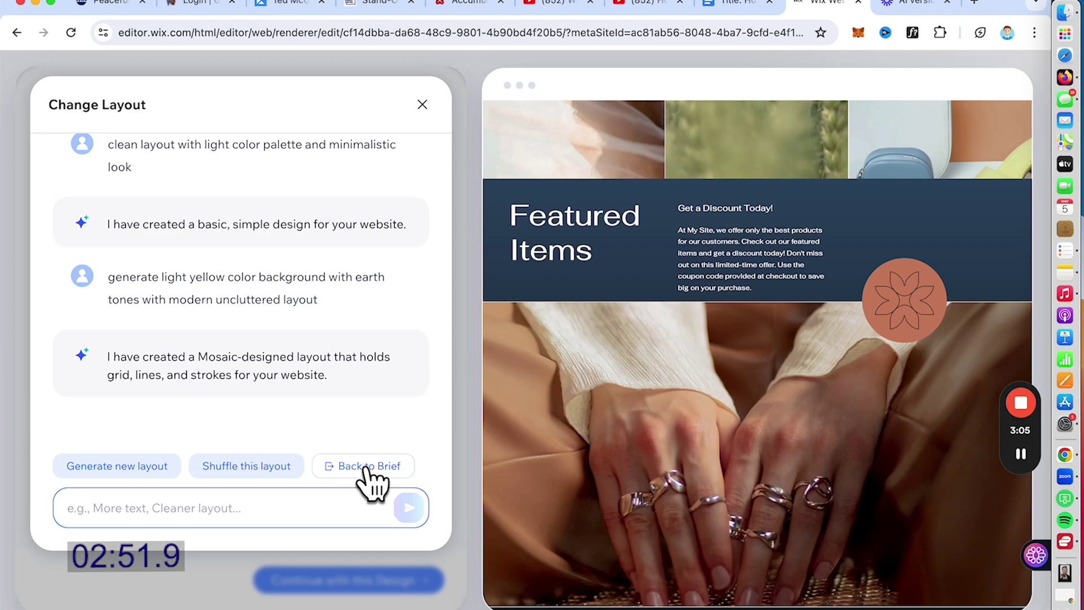
scroll(628, 441, down, 3)
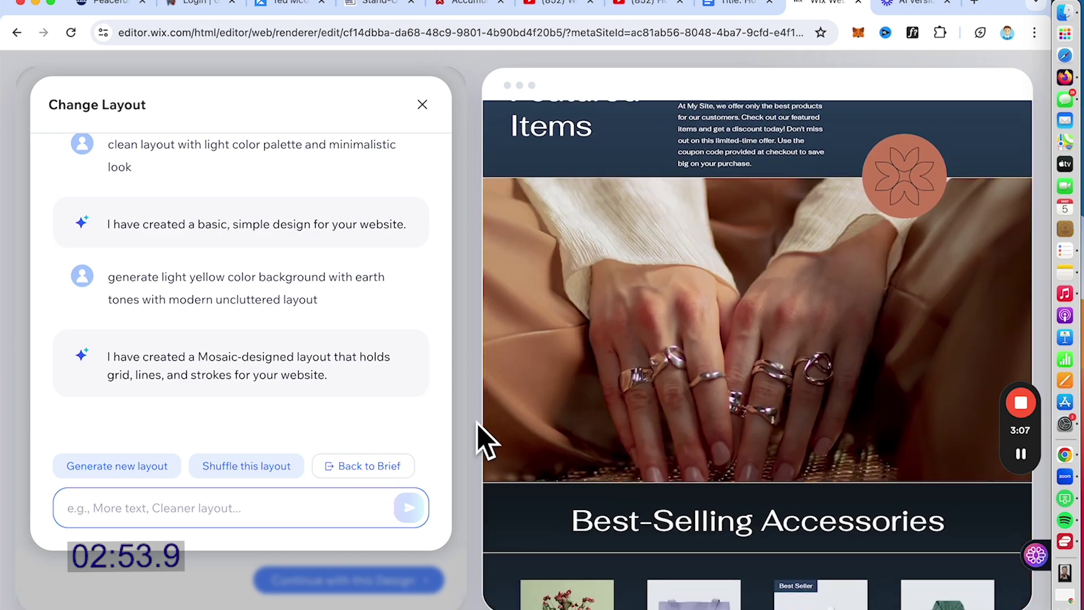
scroll(571, 460, down, 10)
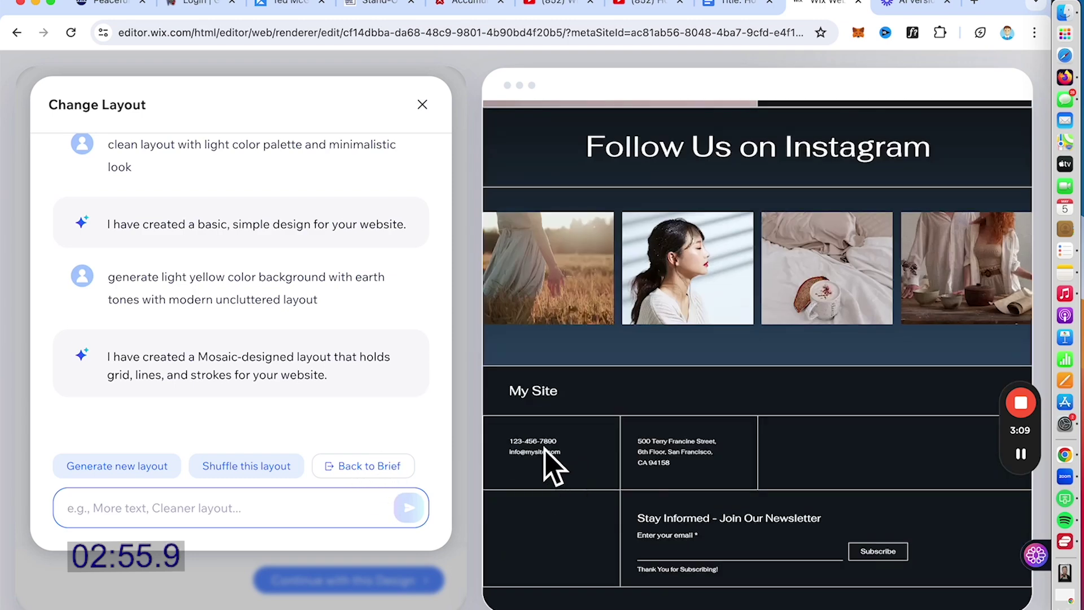
click(398, 465)
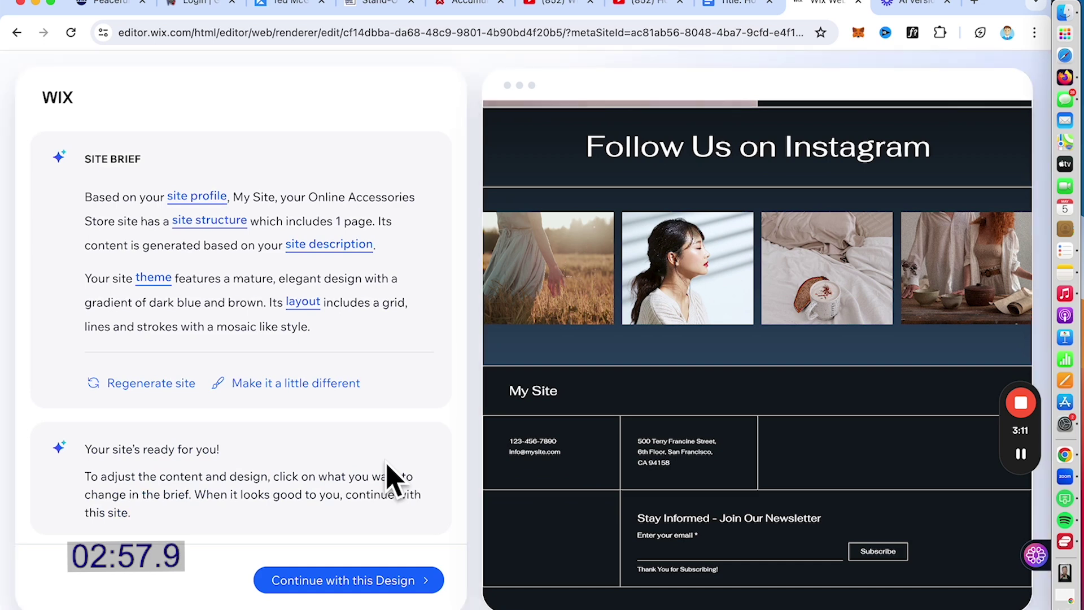
- Request the site theme "Generate a light minimalistic theme to be more product focused and clean design" and look through the page
click(164, 280)
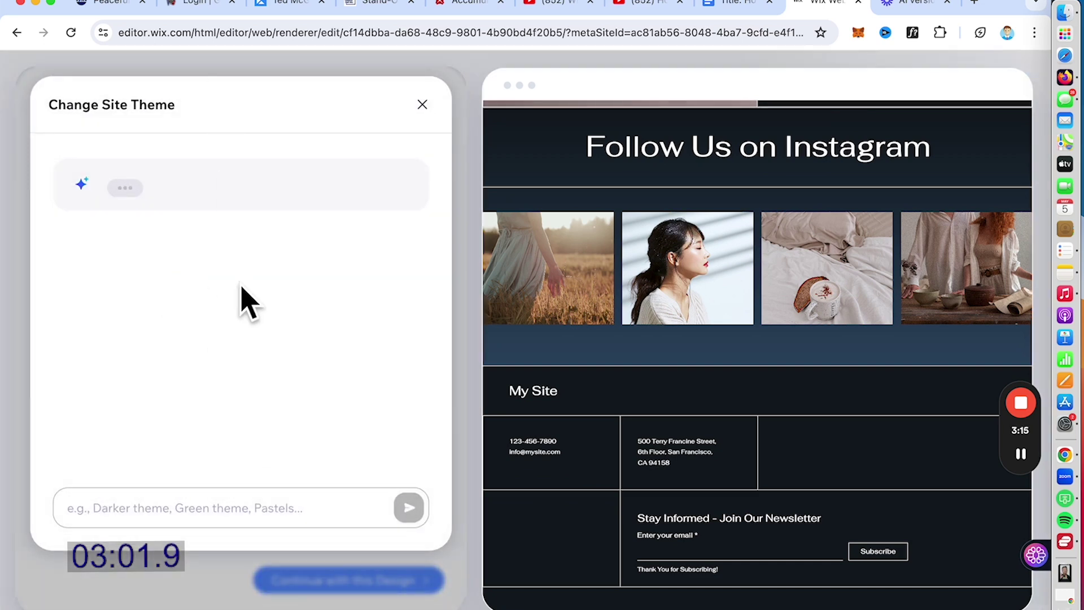
text(Ge)
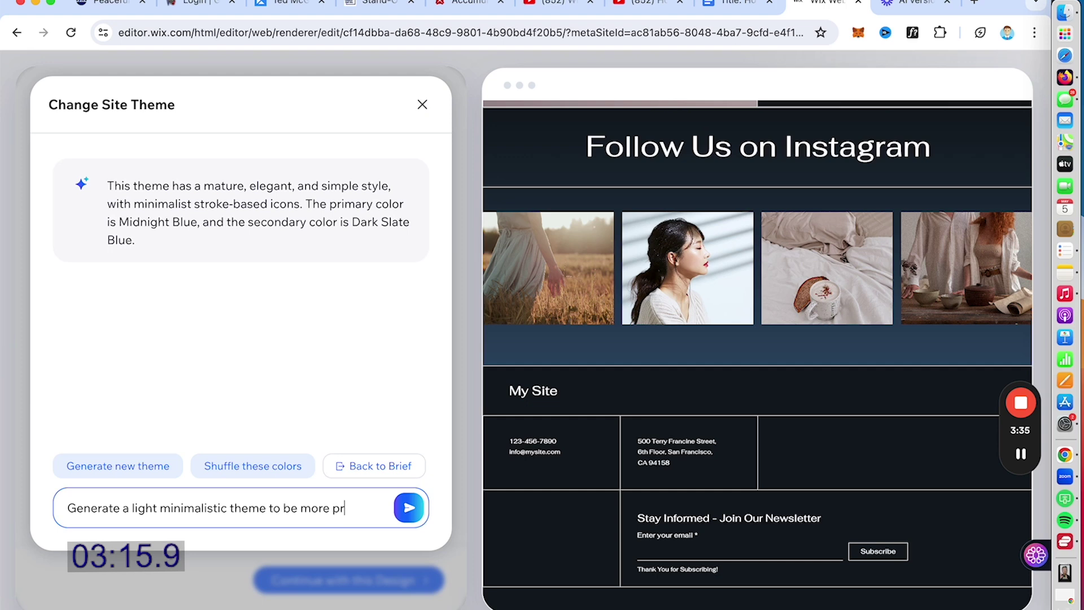
text(duc)
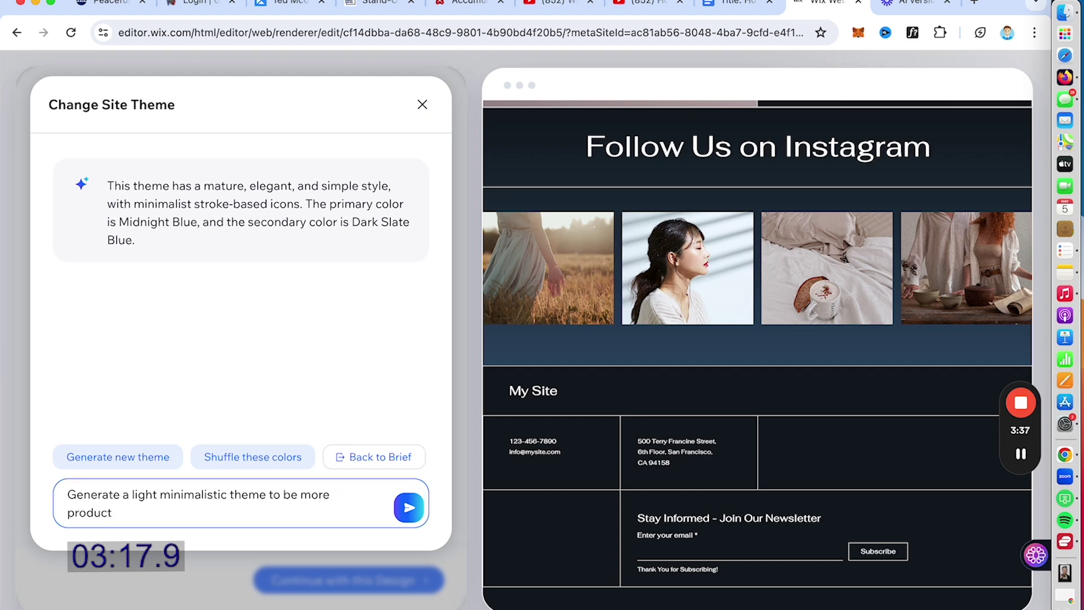
text(t focused and clean design)
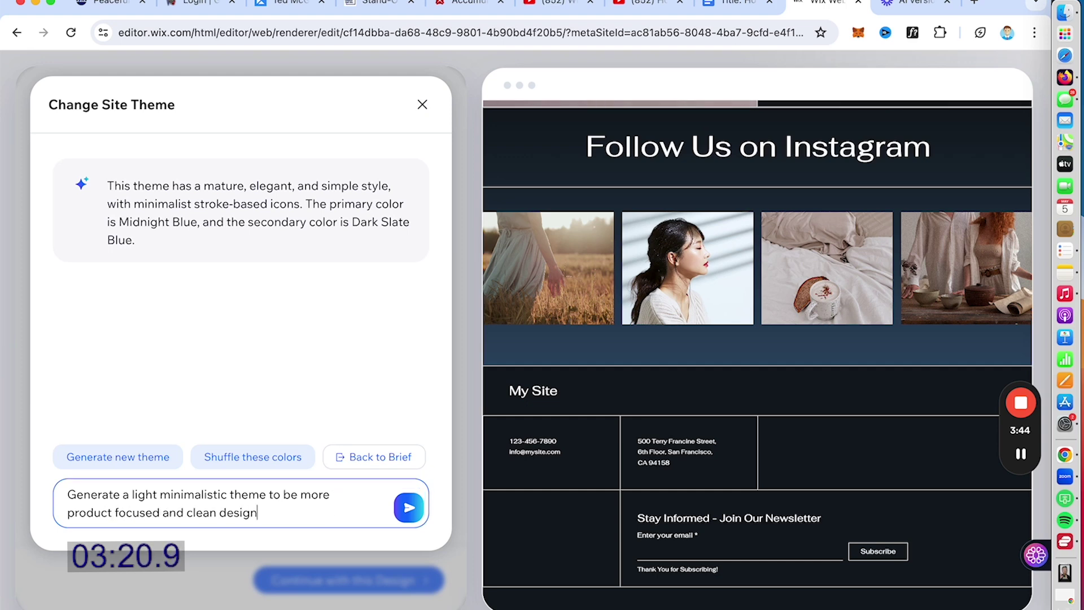
click(410, 510)
scroll(751, 383, down, 15)
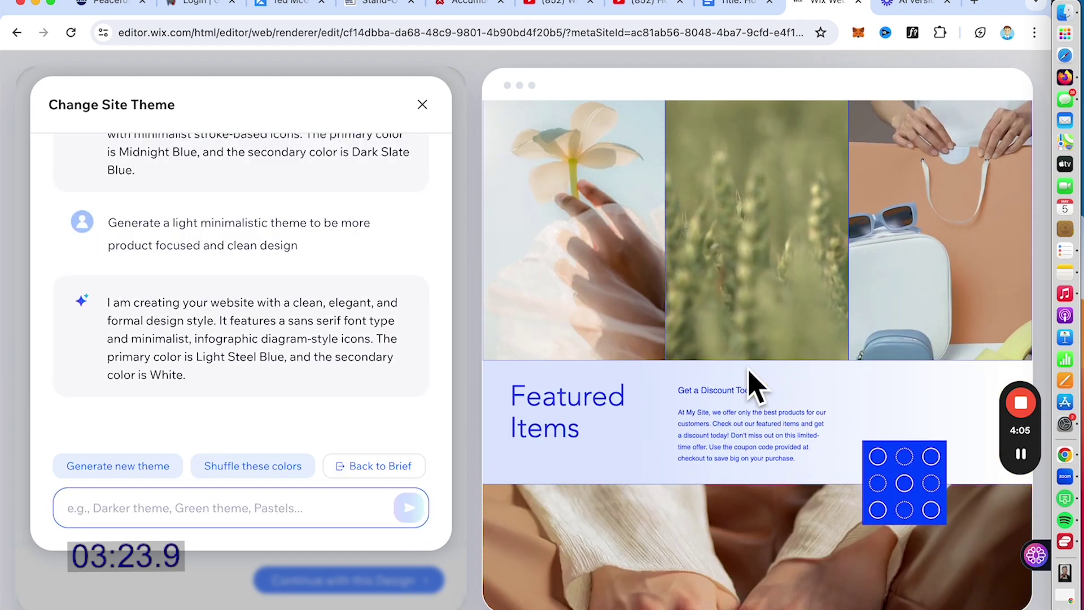
scroll(757, 396, down, 10)
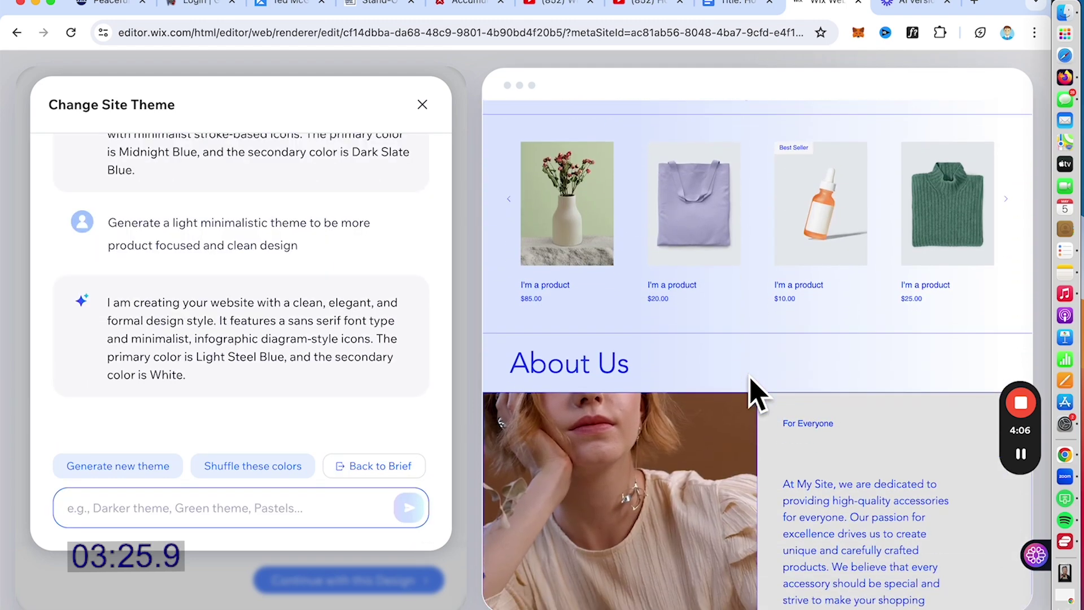
scroll(757, 395, up, 15)
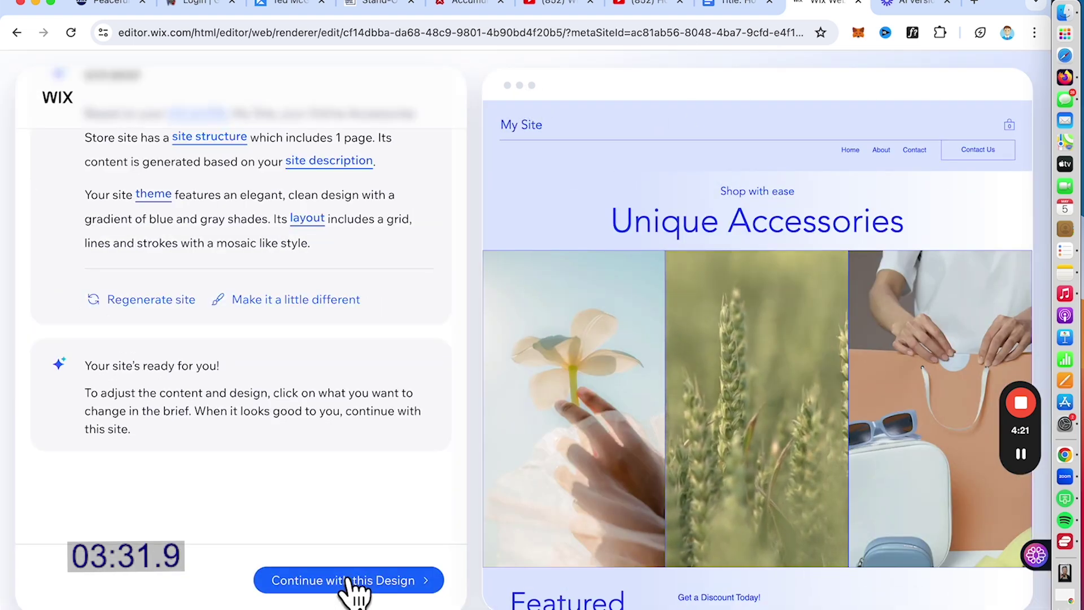
- Accept the generated design, continue to the editor without a custom domain, and look through the home page
click(349, 582)
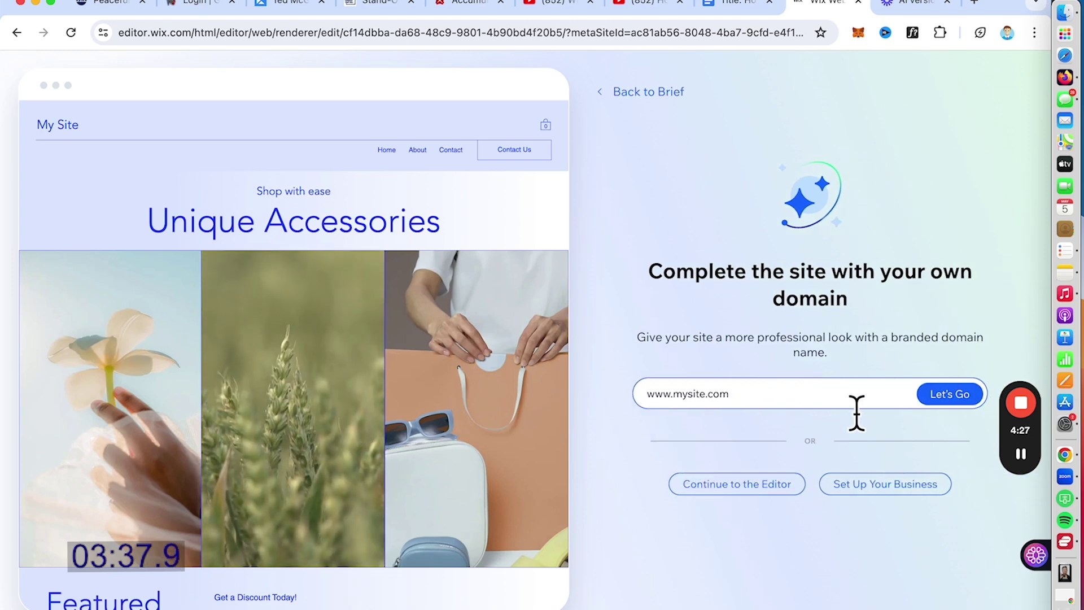
click(778, 489)
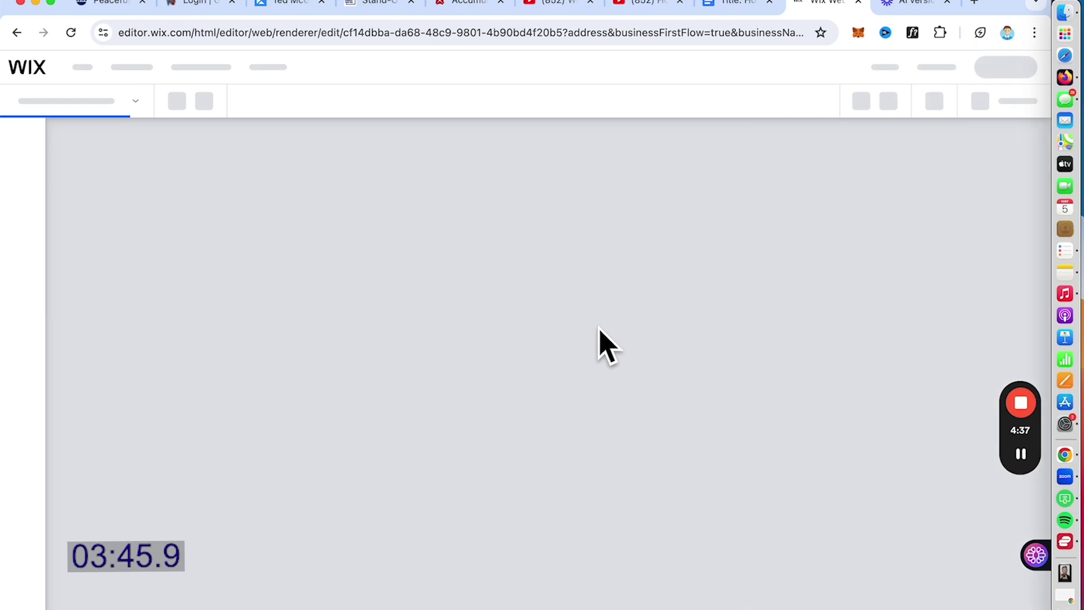
scroll(663, 432, down, 6)
scroll(667, 435, down, 12)
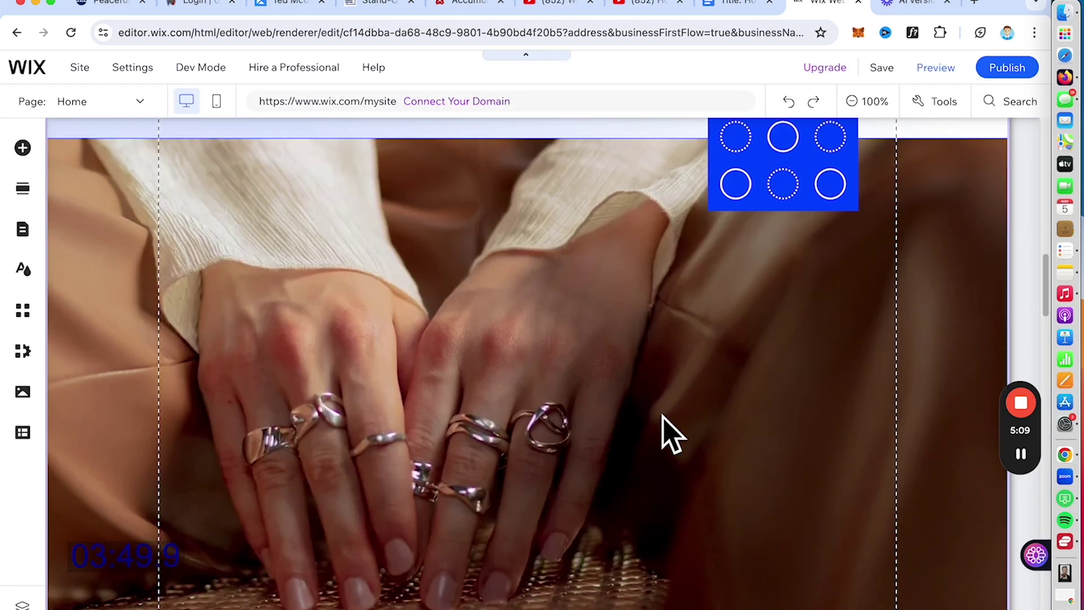
scroll(667, 434, down, 15)
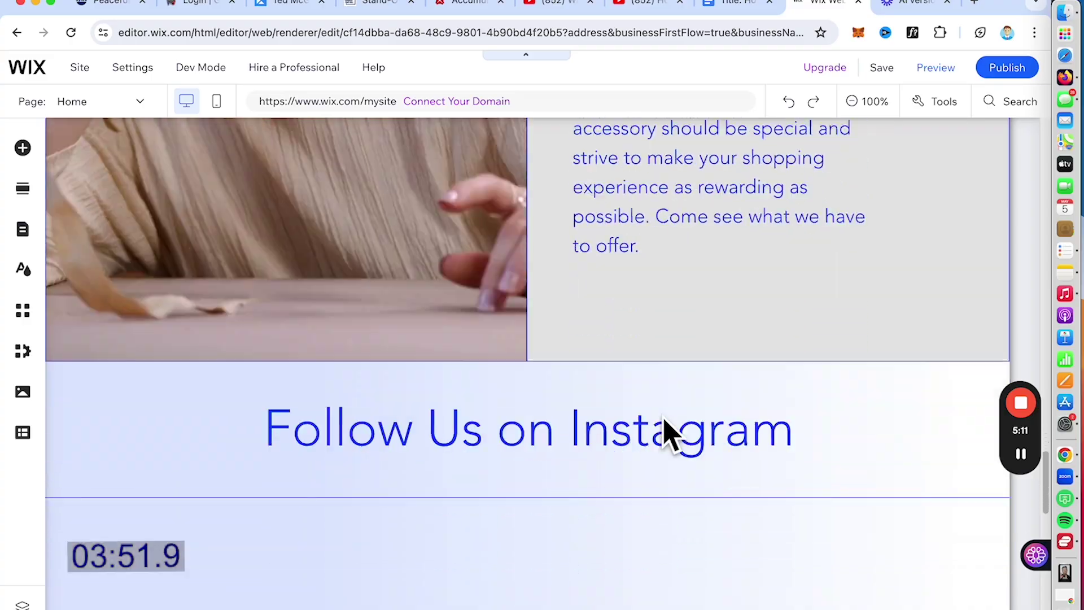